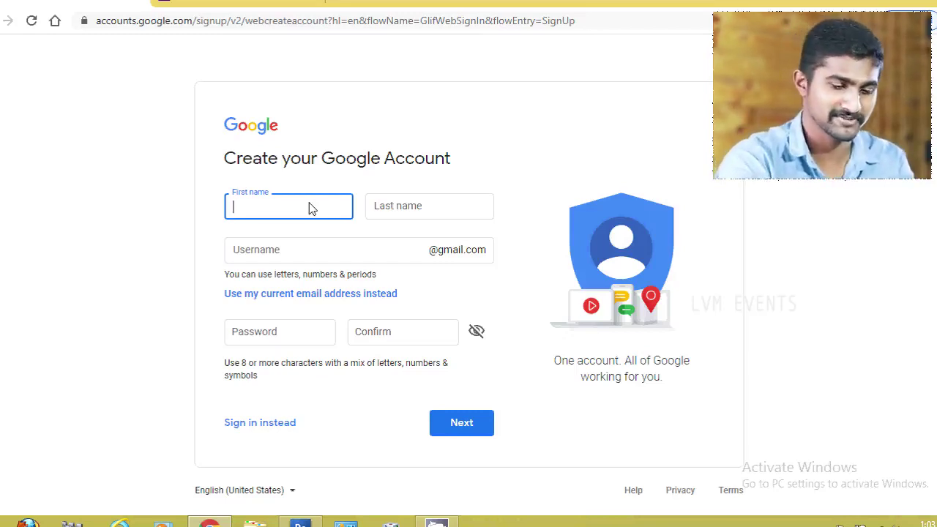
Enter the account's first and last name and choose a username.
type("L")
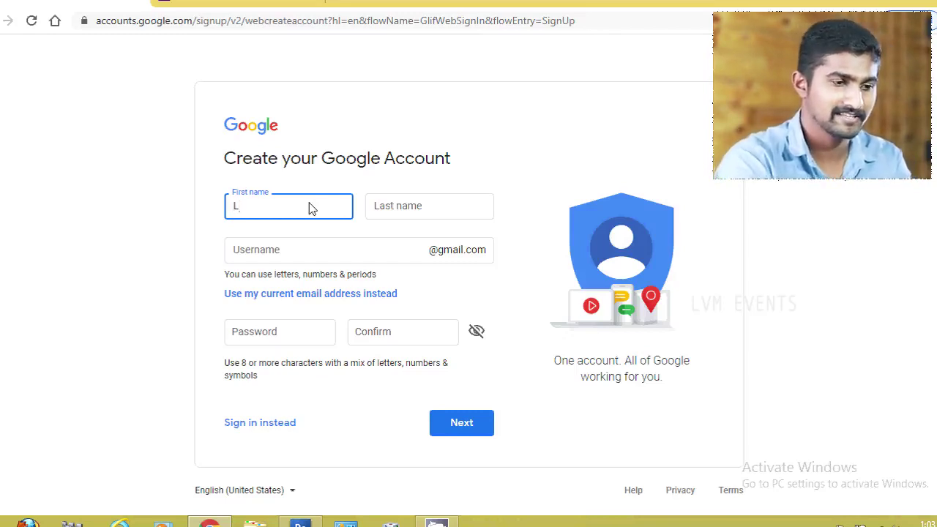
key("shift")
key("shift")
key("shift")
key("shift")
key("shift")
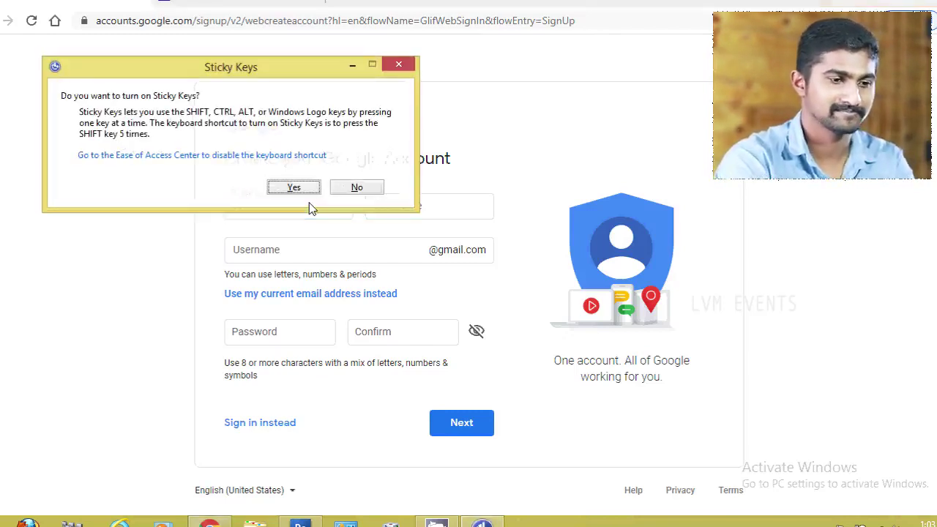
key("Escape")
type("vlvm")
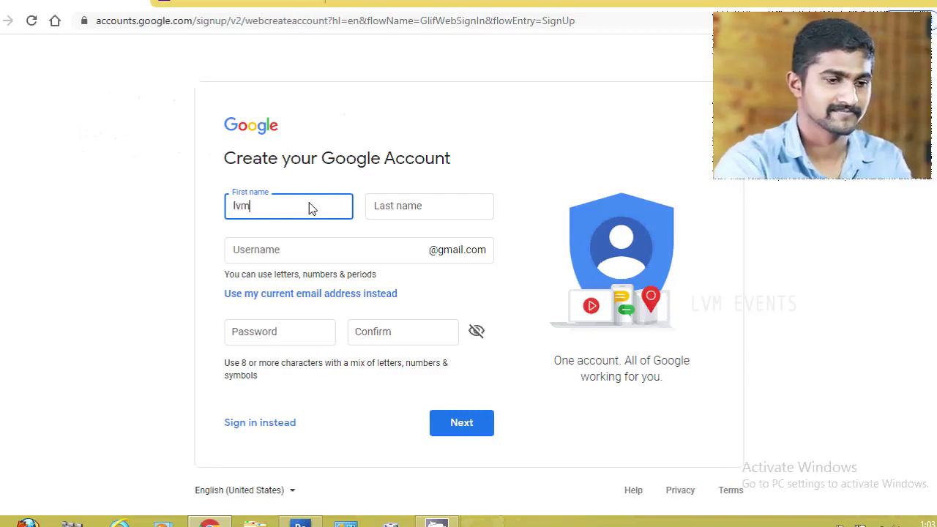
key("Tab")
type("events")
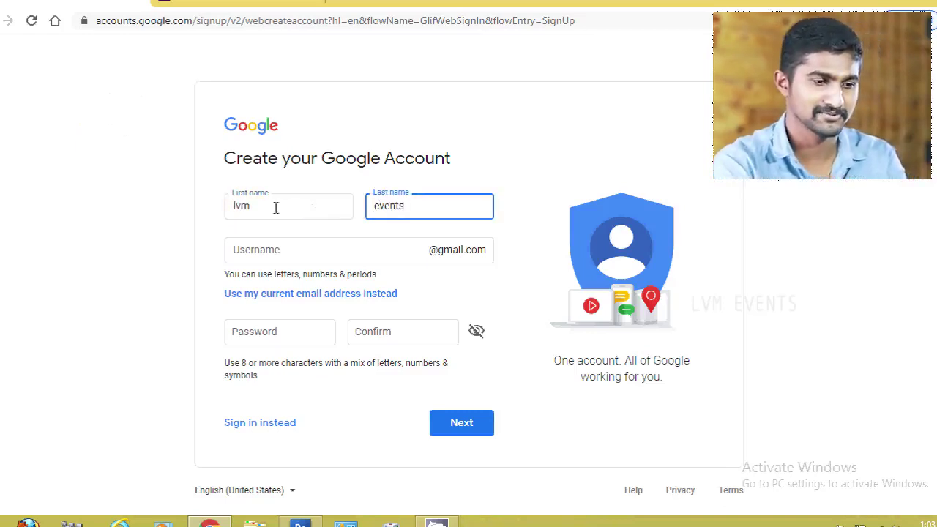
left_click(311, 242)
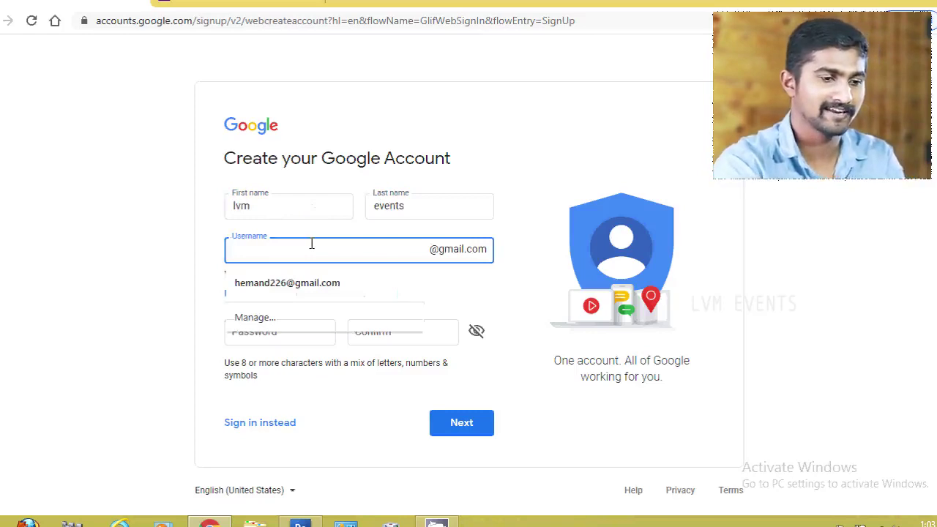
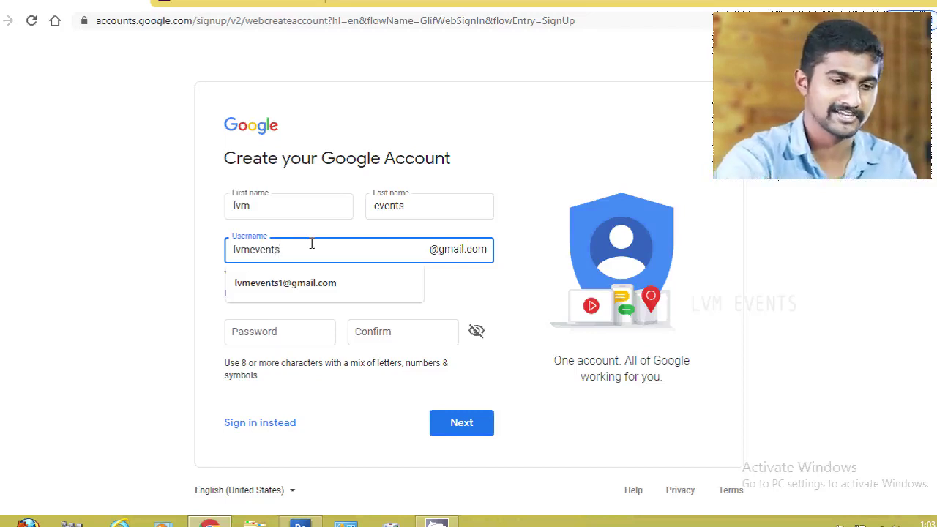
key("Return")
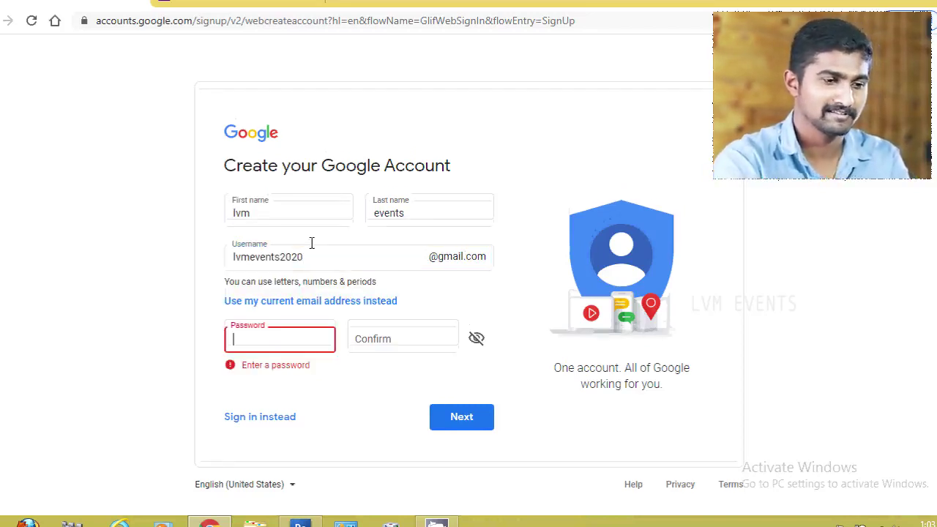
Set a matching eight-character password, replacing the too-short one, and submit the details.
left_click(290, 337)
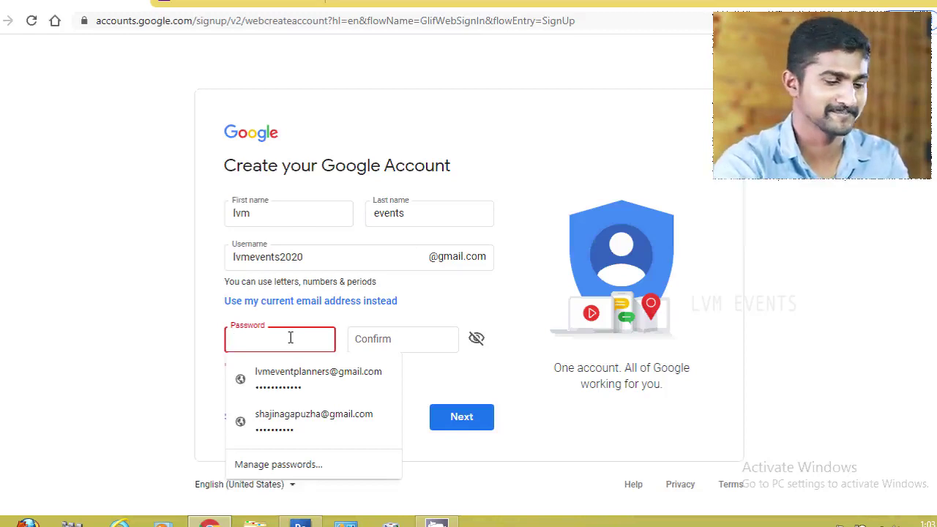
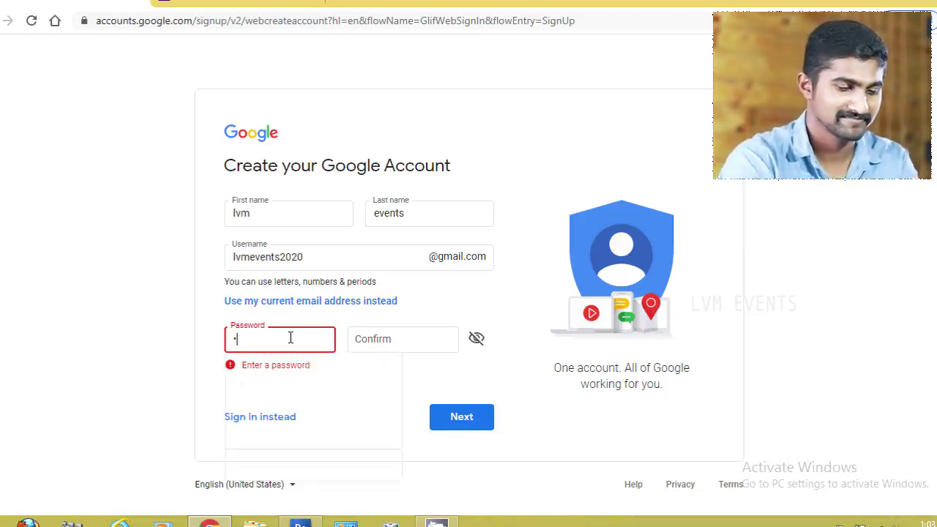
key("Tab")
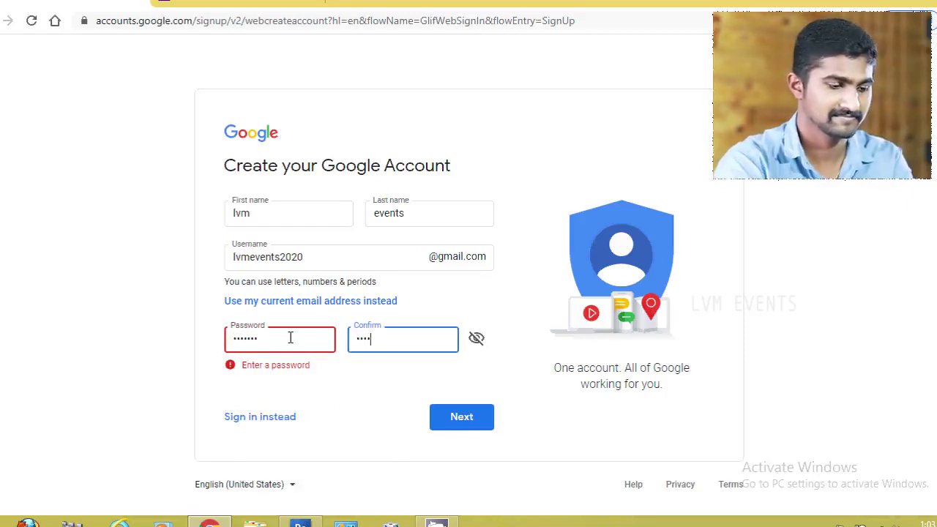
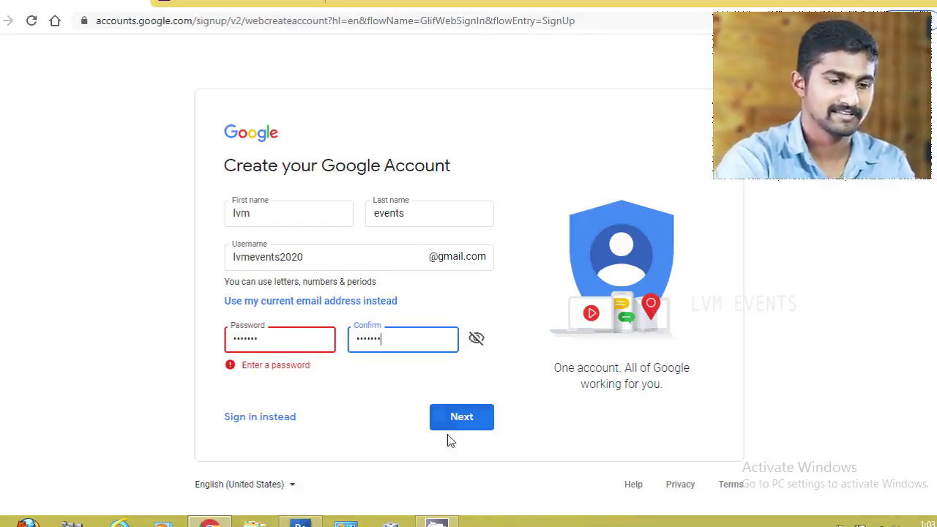
left_click(484, 423)
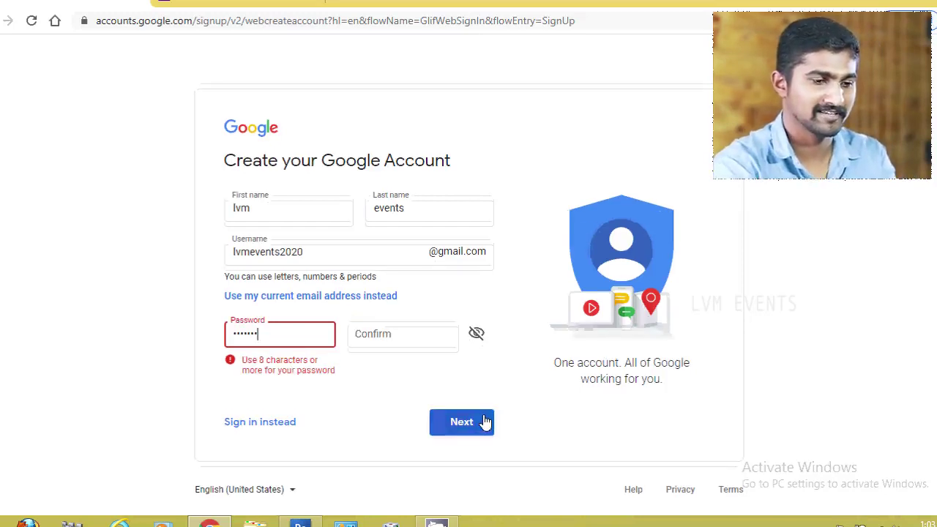
left_click(295, 335)
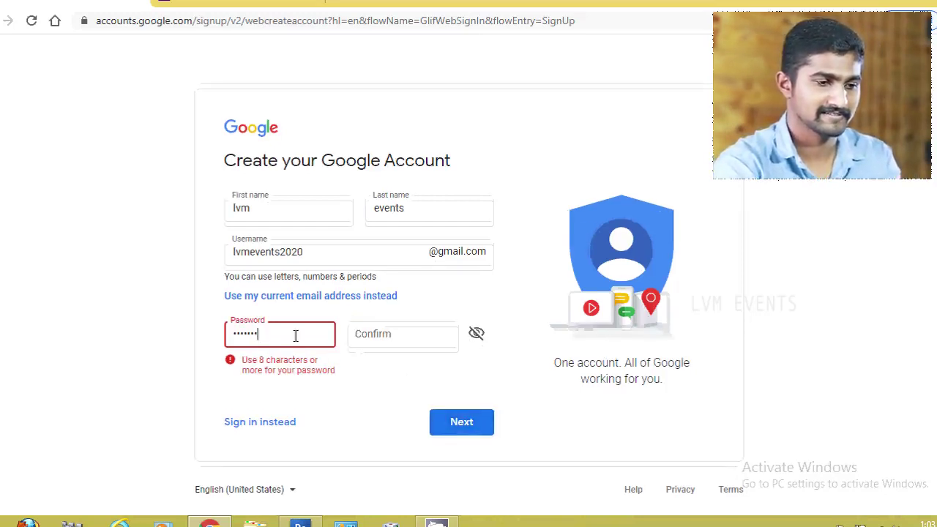
key("ctrl+a")
key("BackSpace")
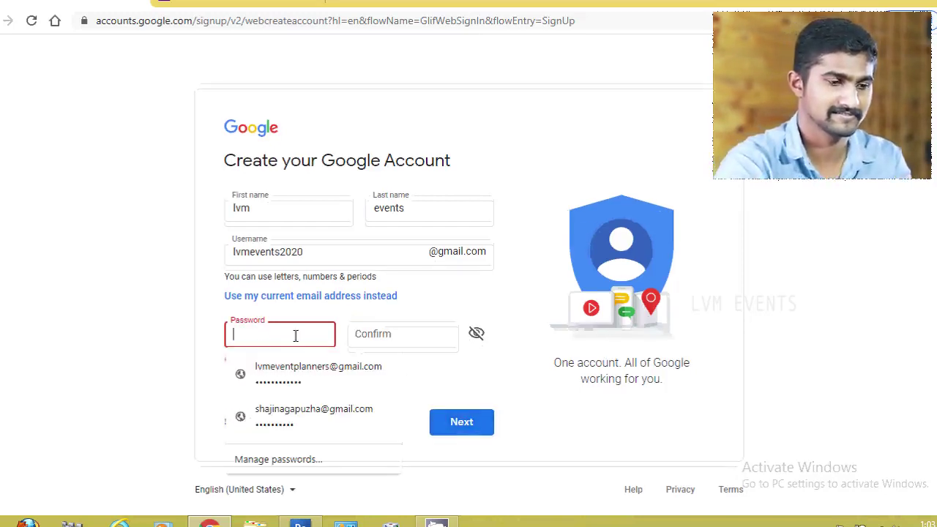
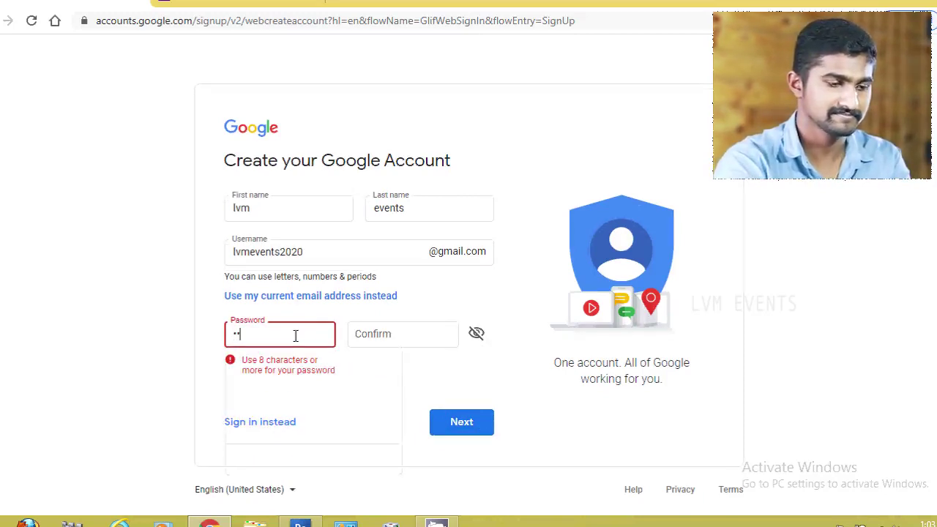
key("Tab")
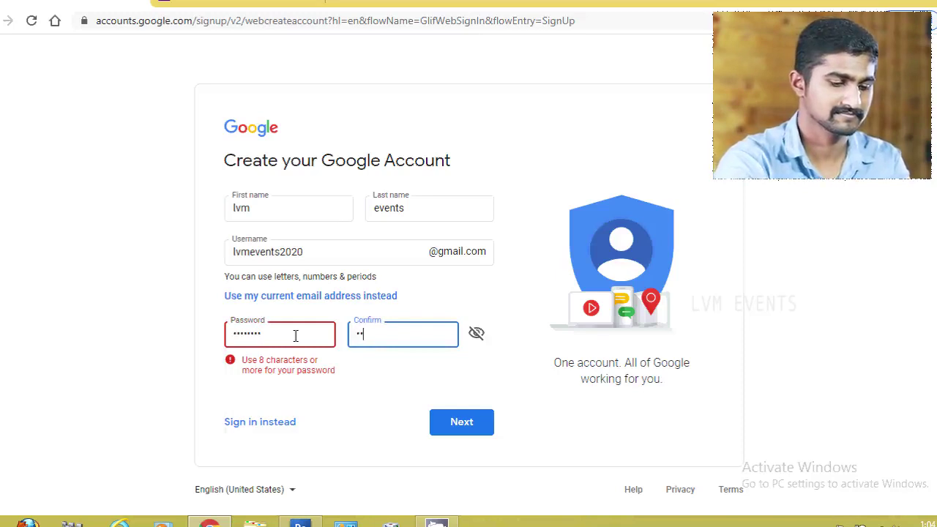
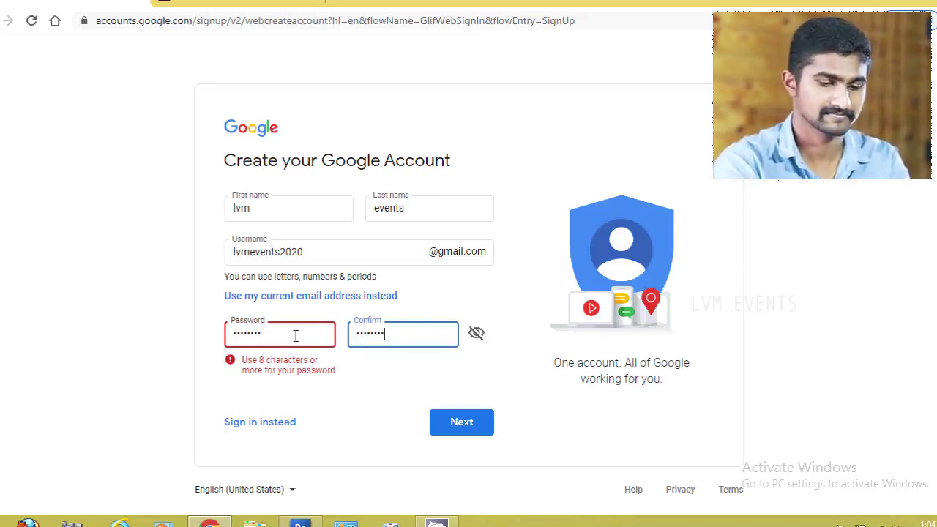
key("Return")
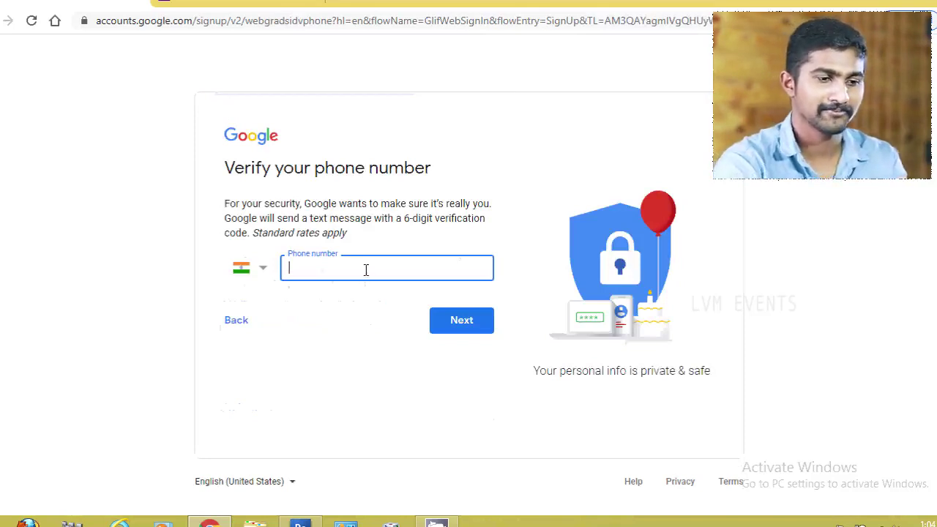
Submit the phone number, then enter the six-digit texted code to verify it.
left_click(366, 269)
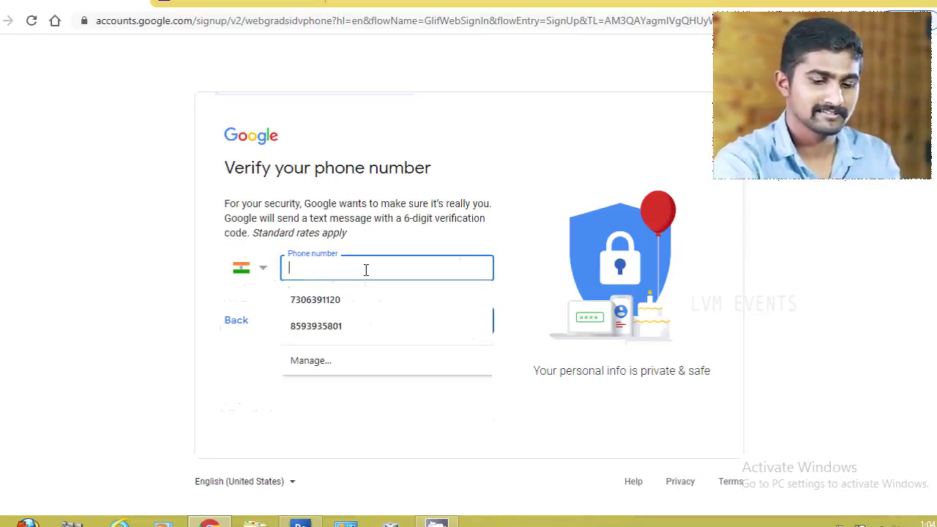
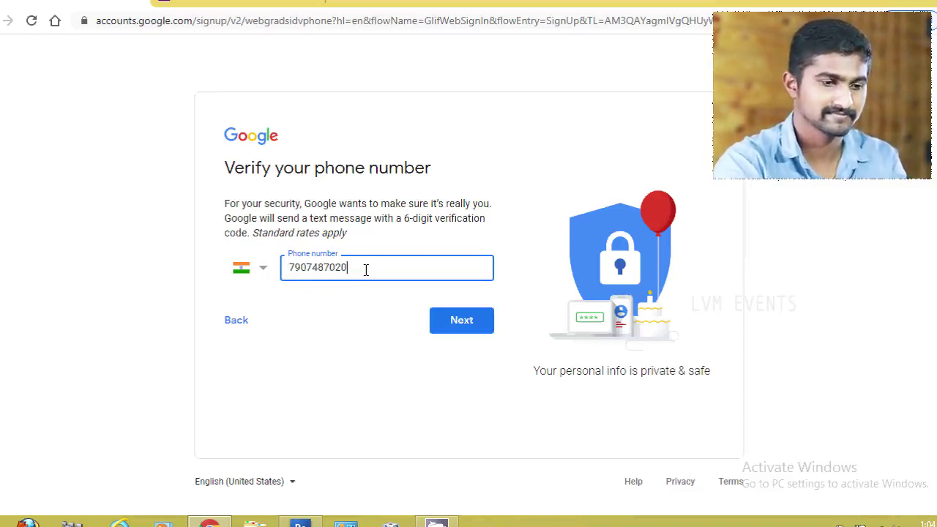
key("Return")
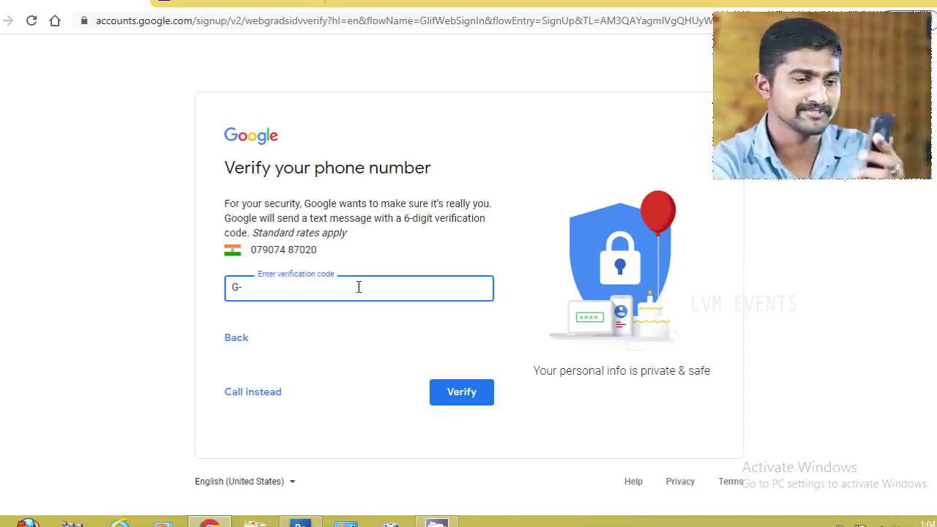
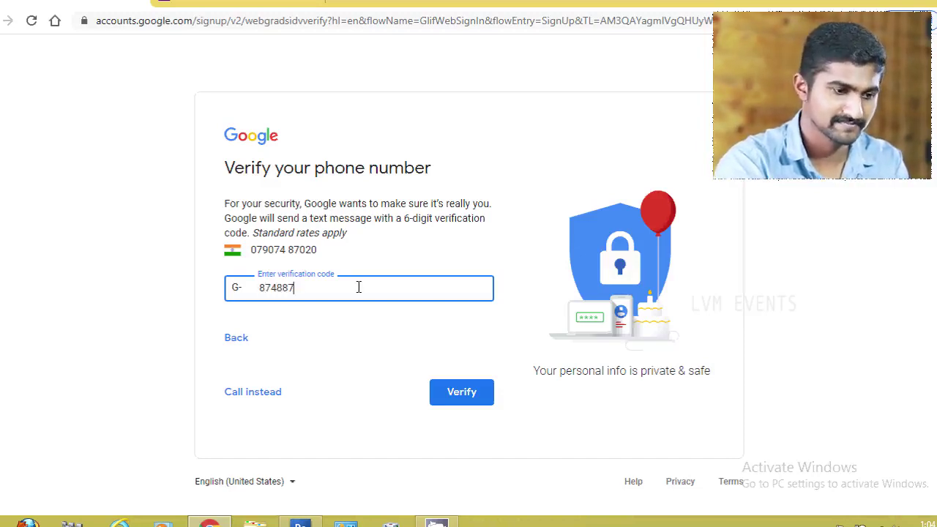
key("Return")
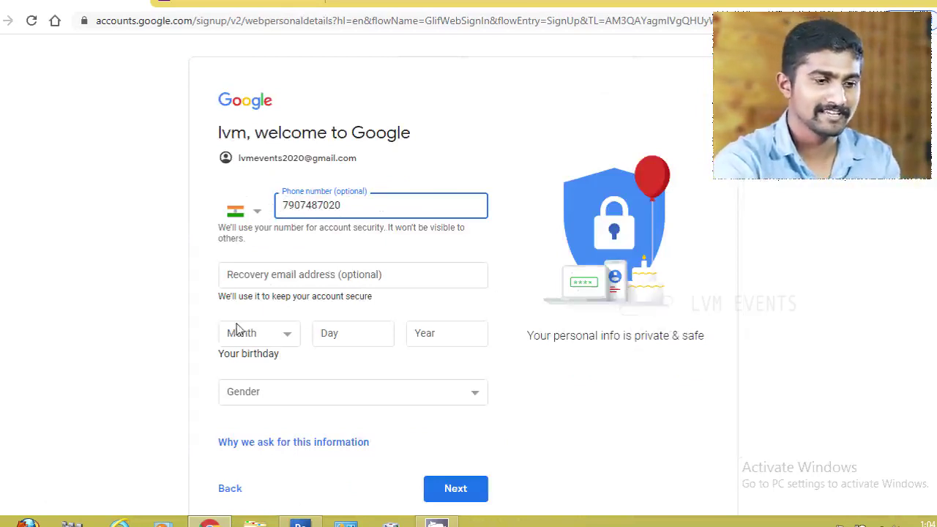
Enter the birthday as January 01 2000.
left_click(260, 331)
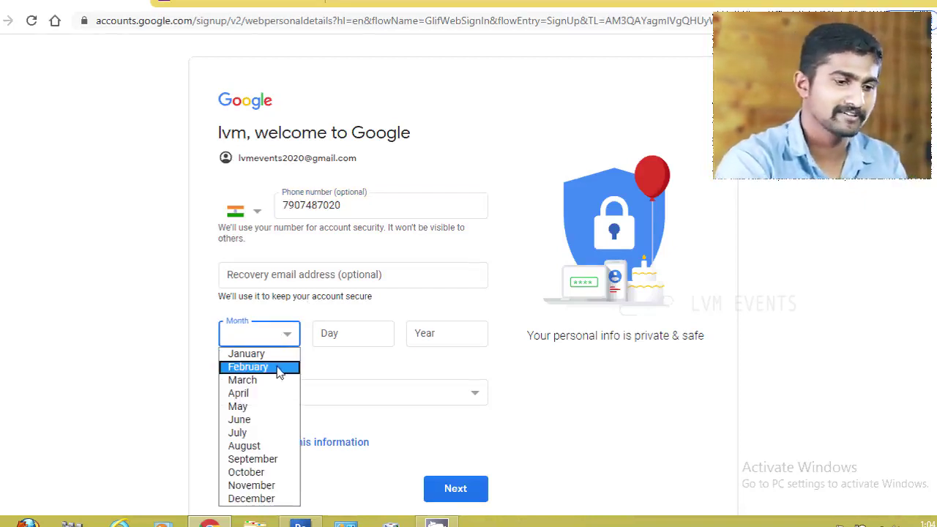
left_click(277, 356)
left_click(363, 334)
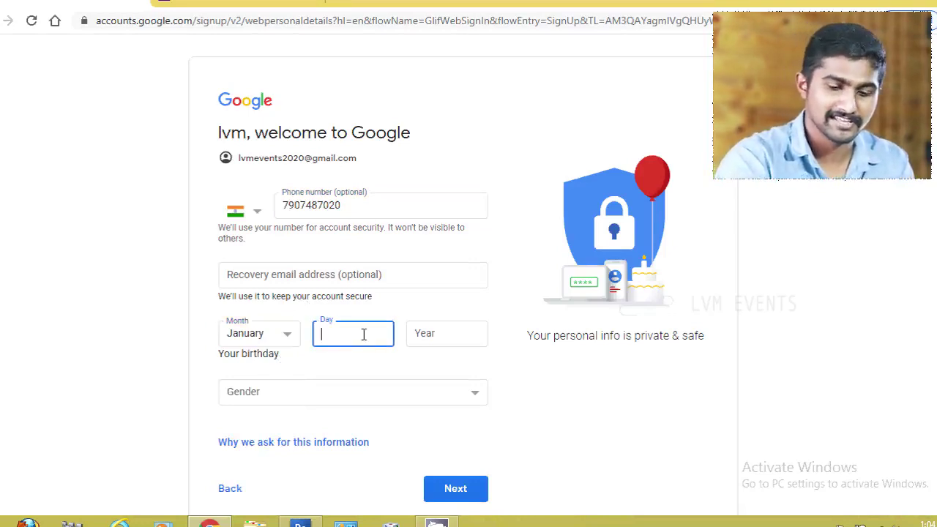
type("01")
key("Tab")
type("2000")
key("Tab")
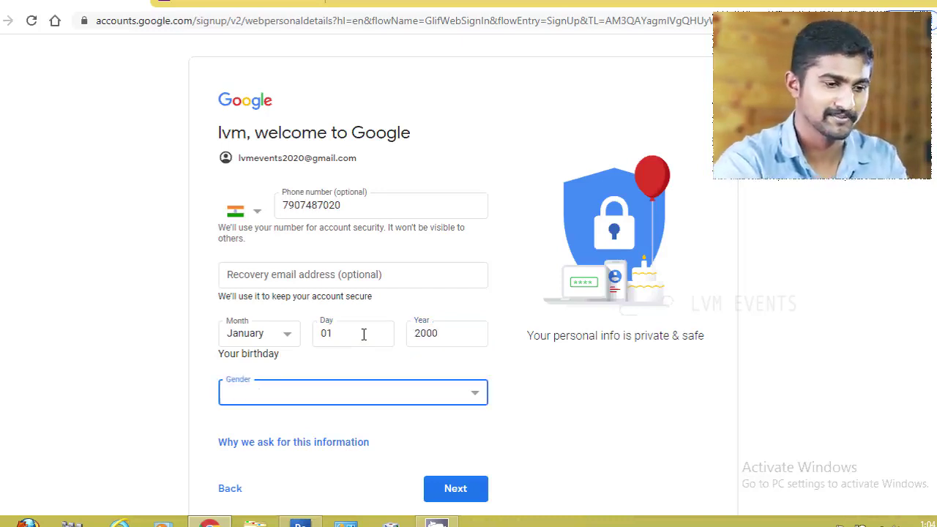
Set the gender to Rather not say and submit the personal details.
left_click(450, 393)
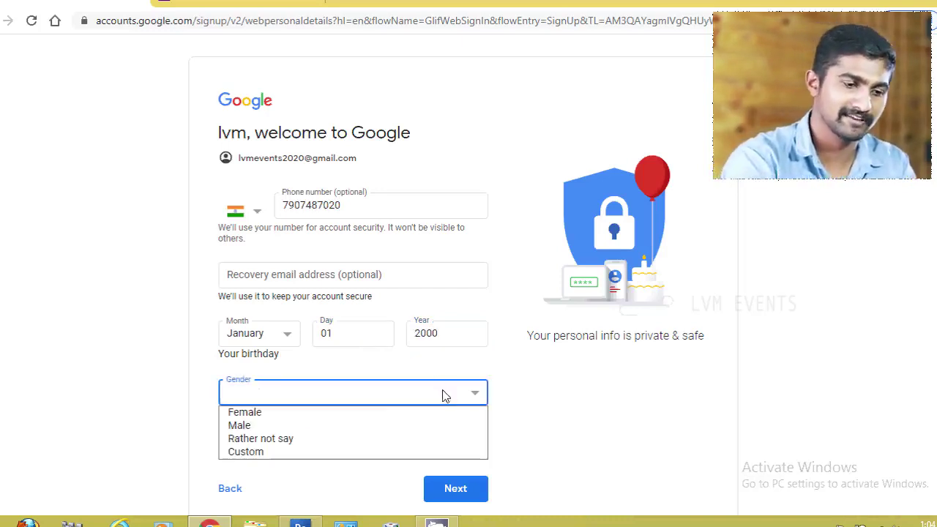
left_click(283, 453)
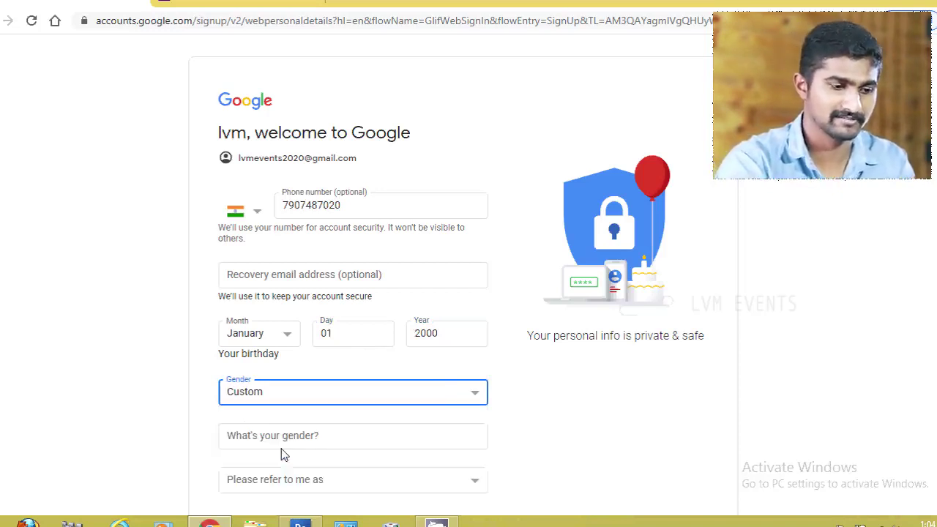
left_click(481, 389)
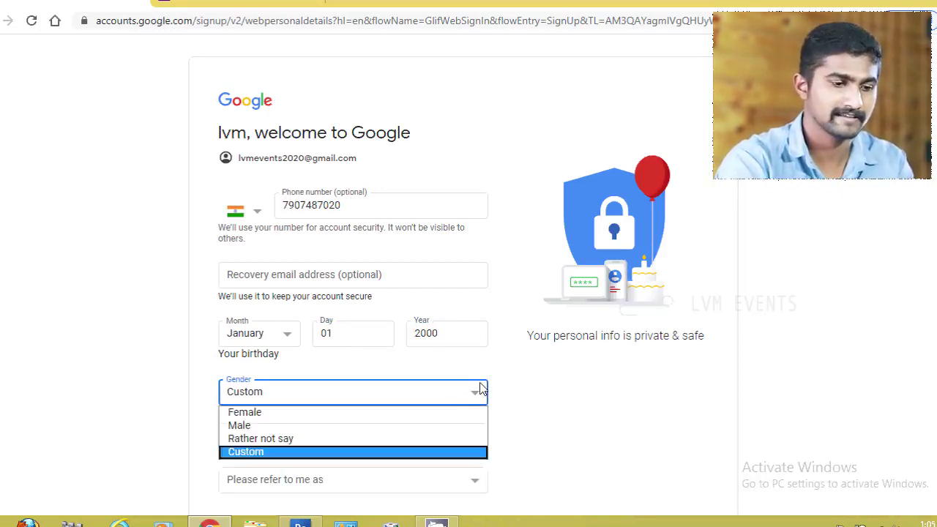
left_click(387, 439)
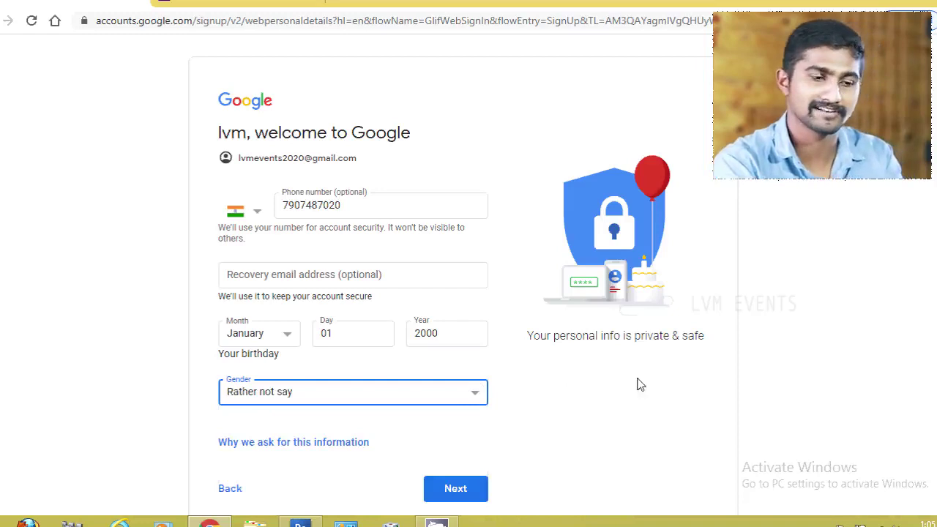
left_click(454, 483)
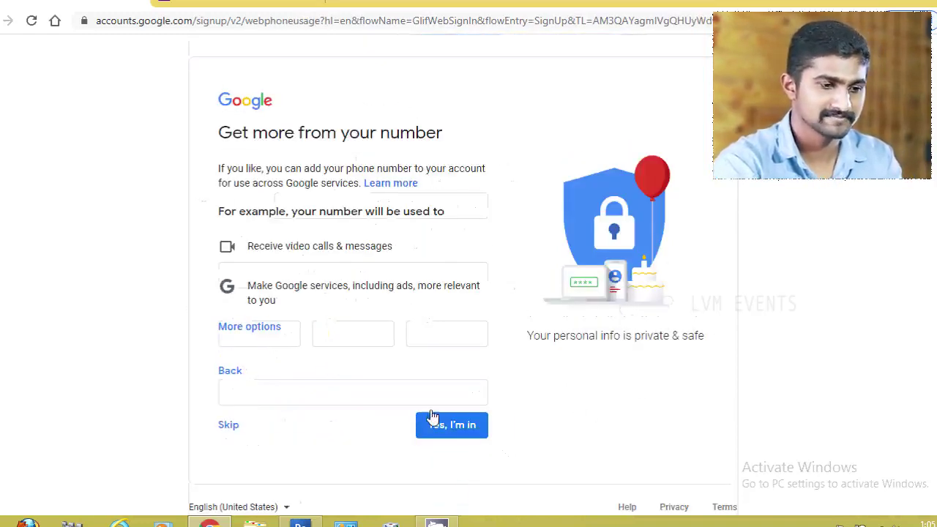
Accept the phone-number offer and privacy terms, then start a search in a new tab.
left_click(455, 433)
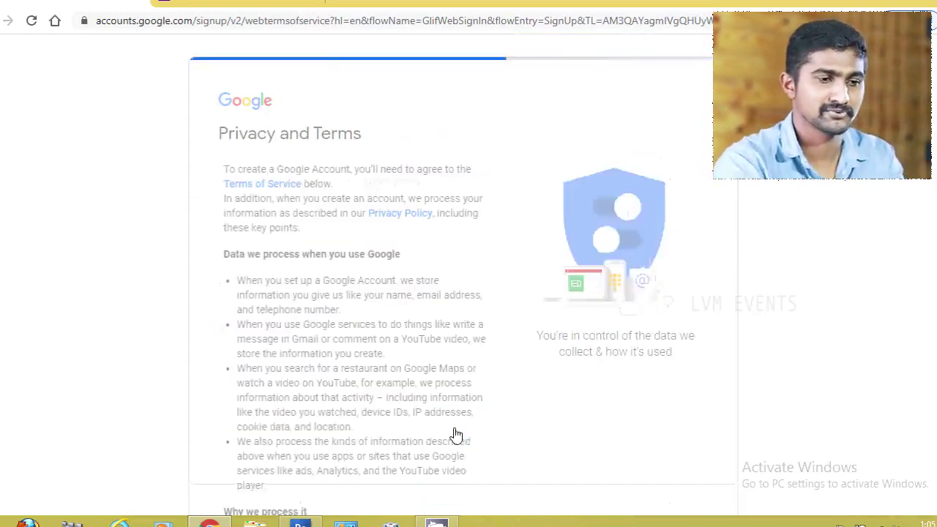
scroll(454, 435, "down", 10)
scroll(351, 271, "down", 2)
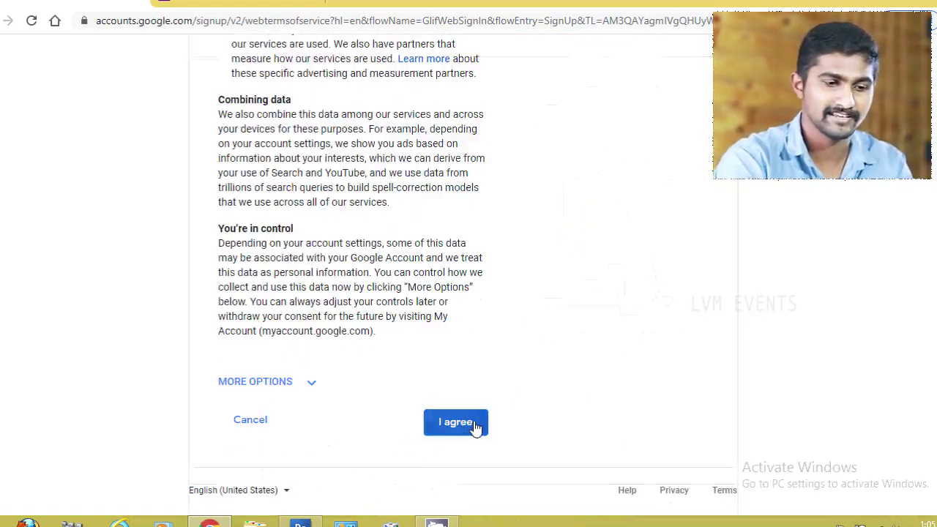
left_click(473, 423)
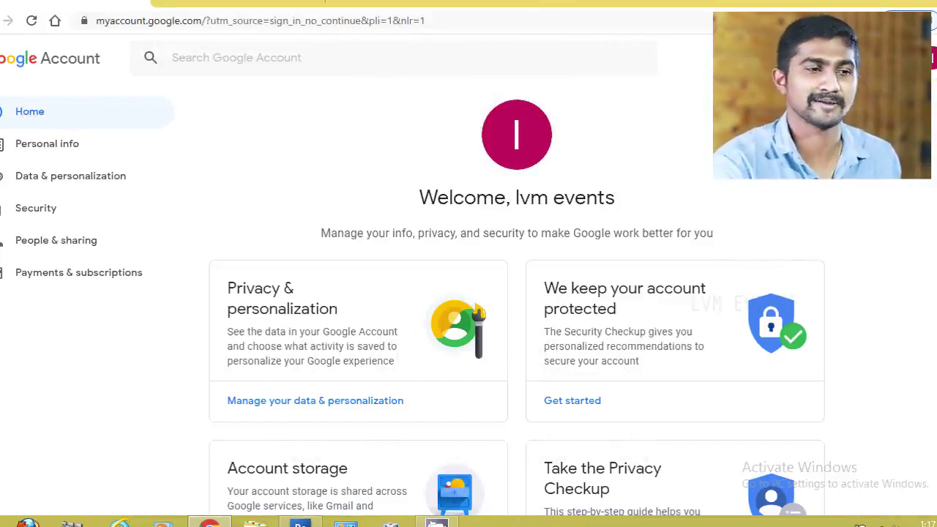
key("ctrl+t")
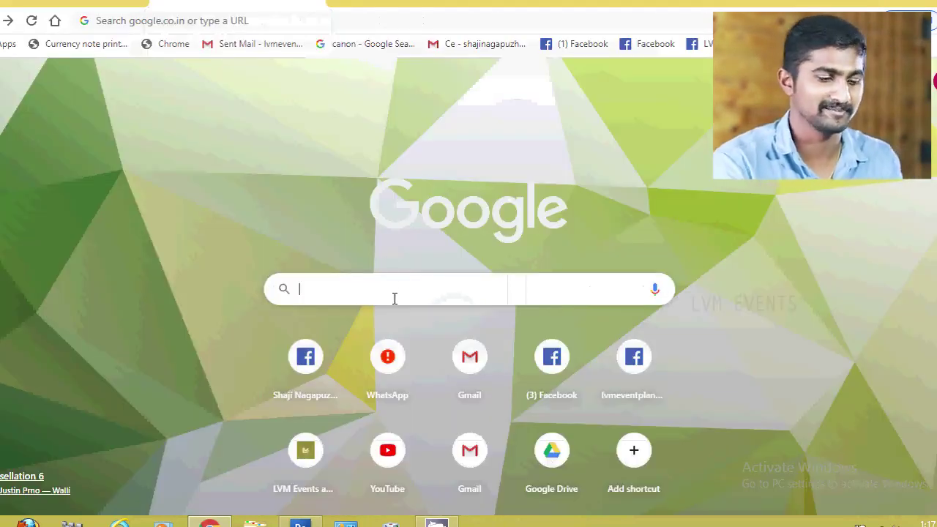
type("g")
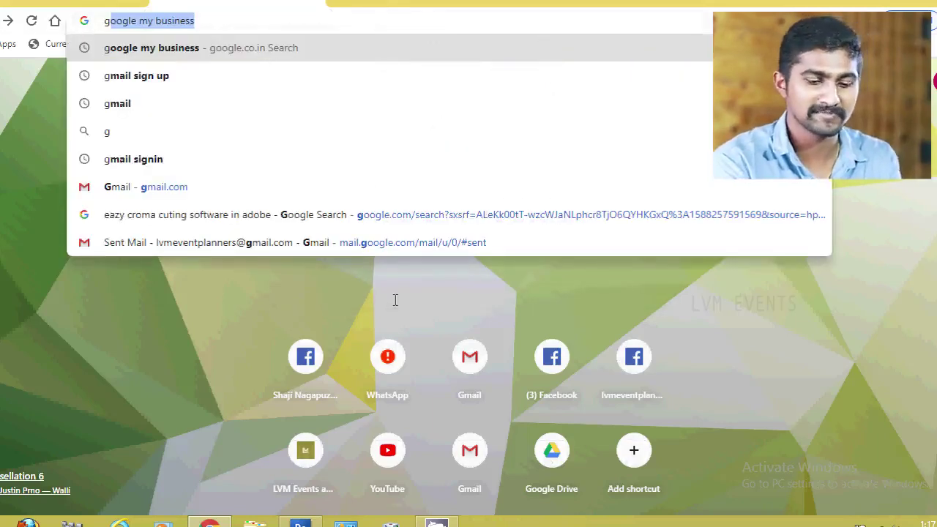
Search 'google my business' and open Google My Business from the results.
key("Down")
key("Up")
key("Return")
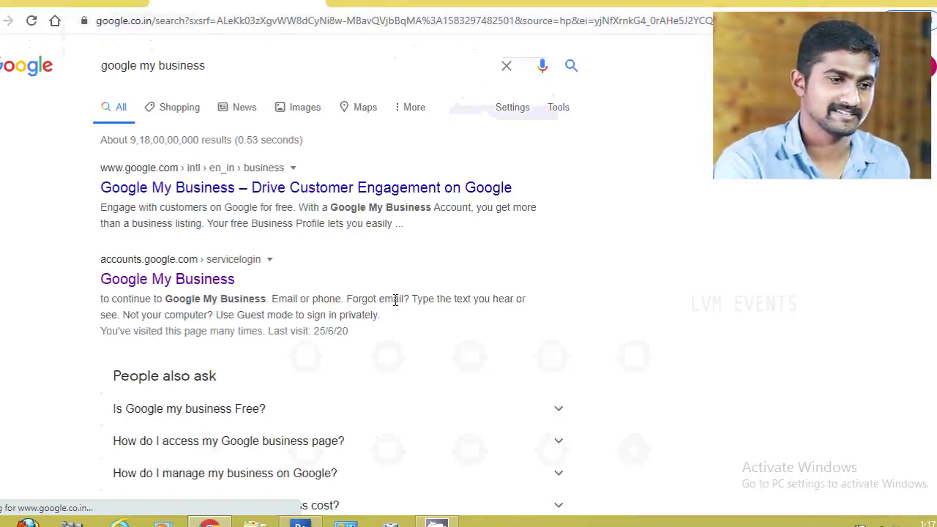
left_click(187, 284)
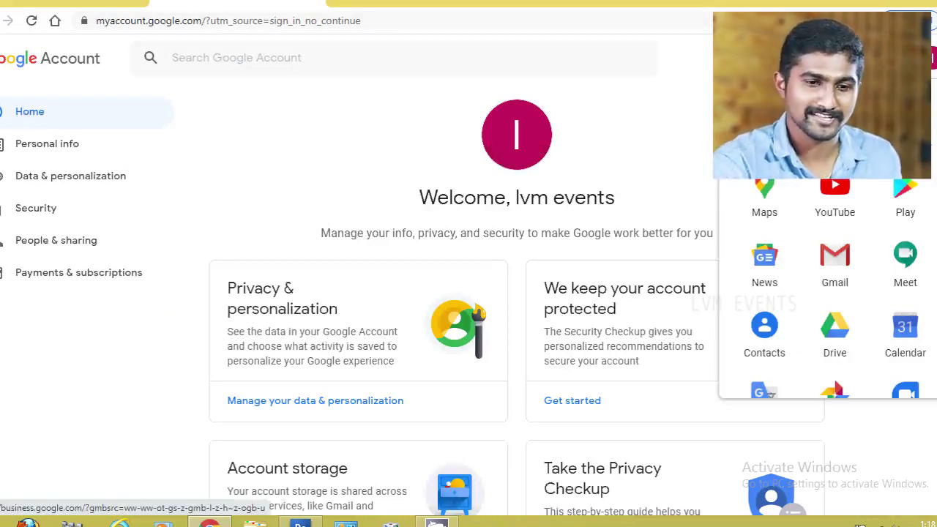
left_click(834, 390)
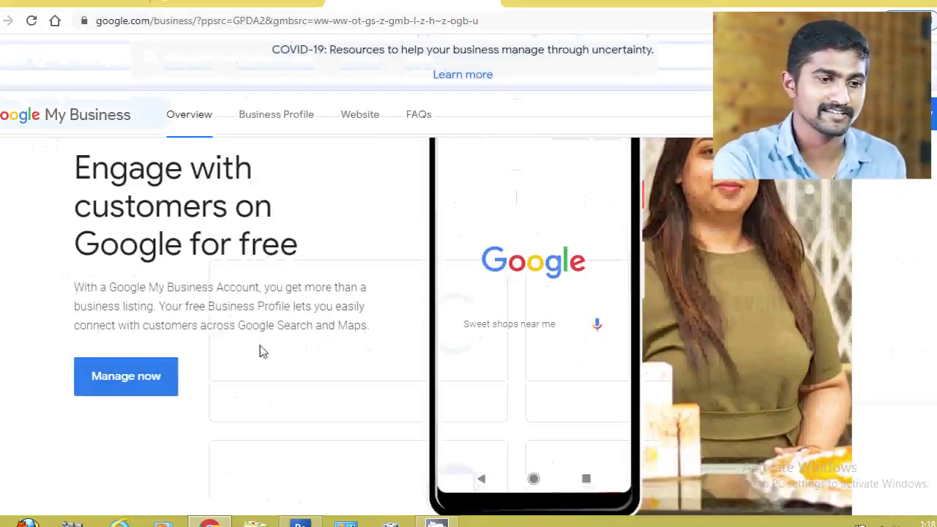
Start managing a listing and create a new business named 'LVM Events'.
left_click(145, 380)
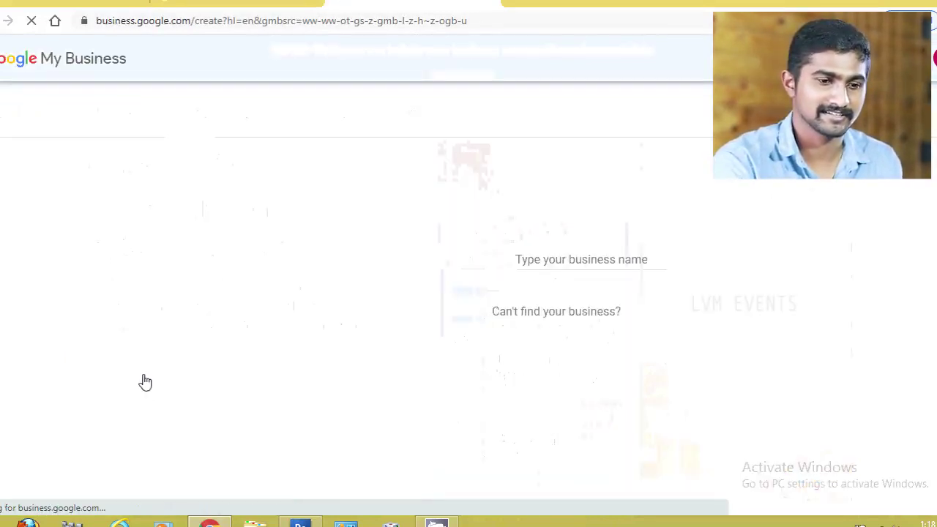
left_click(615, 266)
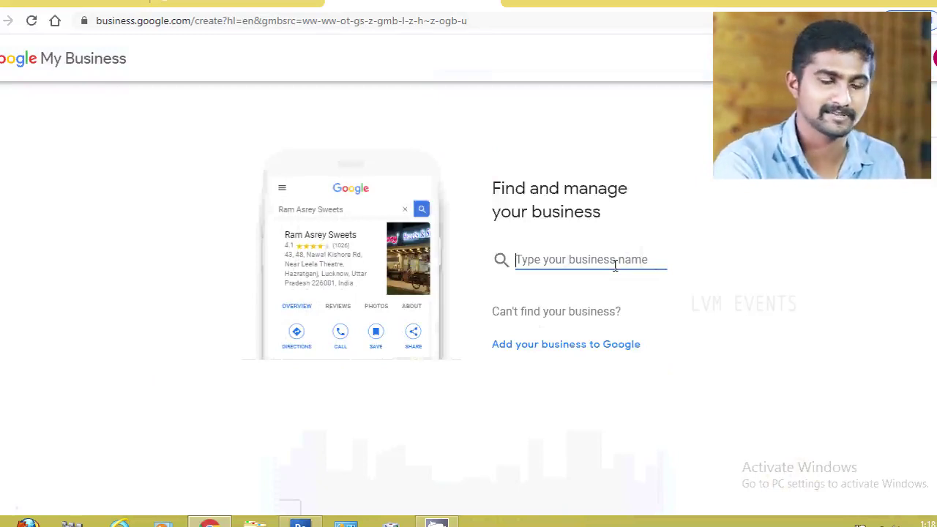
type("LV")
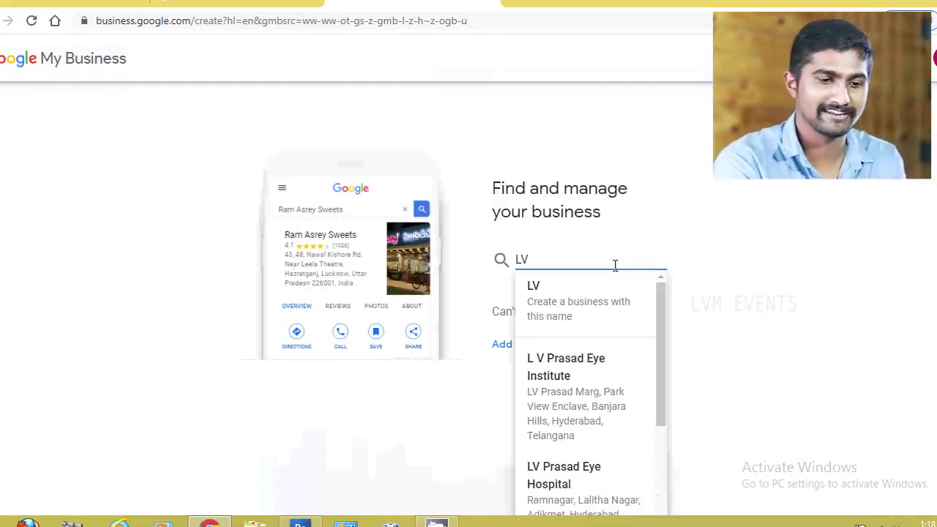
type("M")
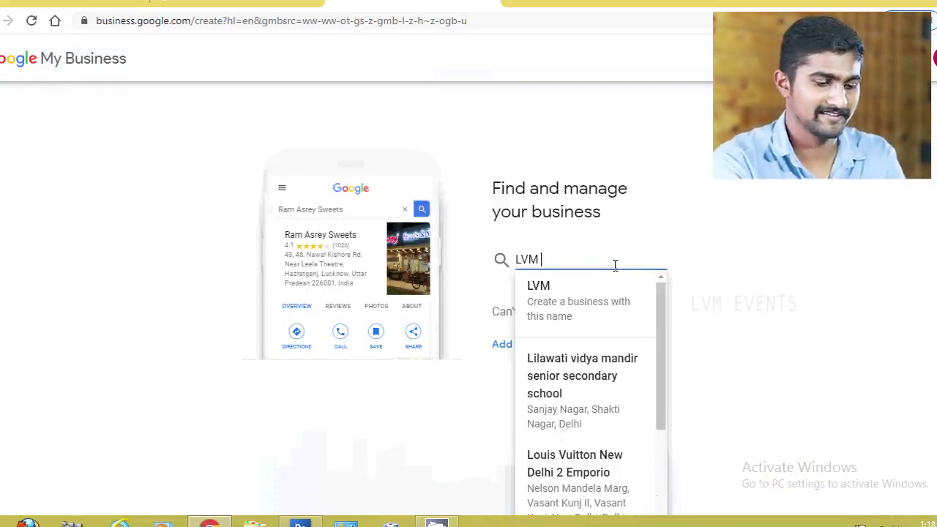
type(" Events")
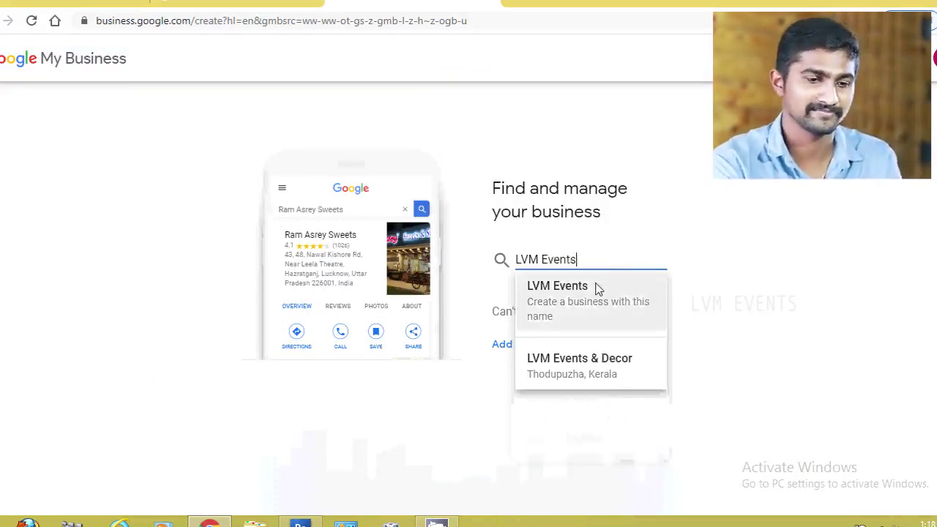
left_click(597, 289)
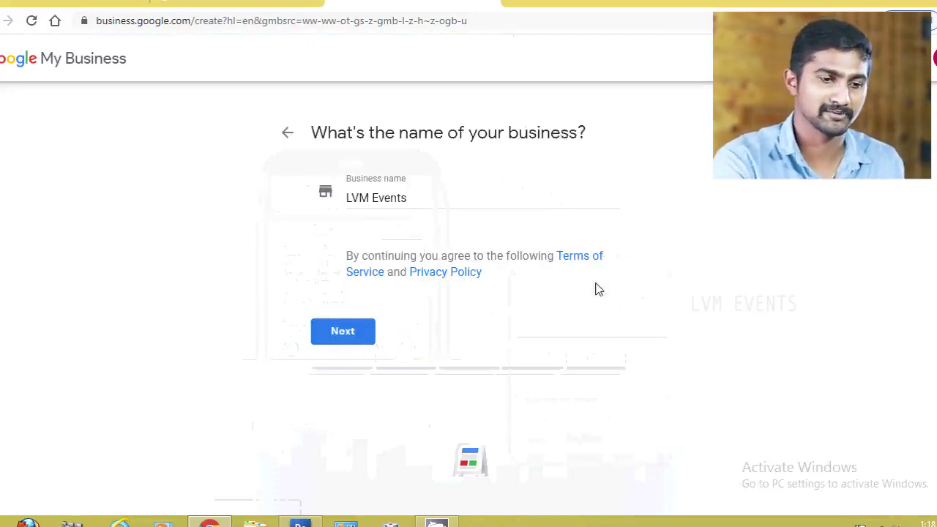
Confirm the name and set the business category to Event management company.
left_click(357, 343)
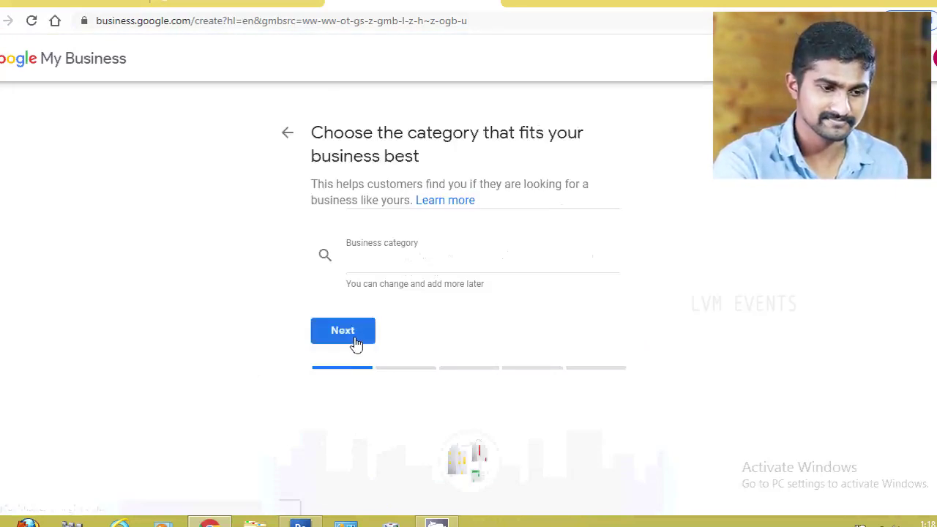
left_click(437, 260)
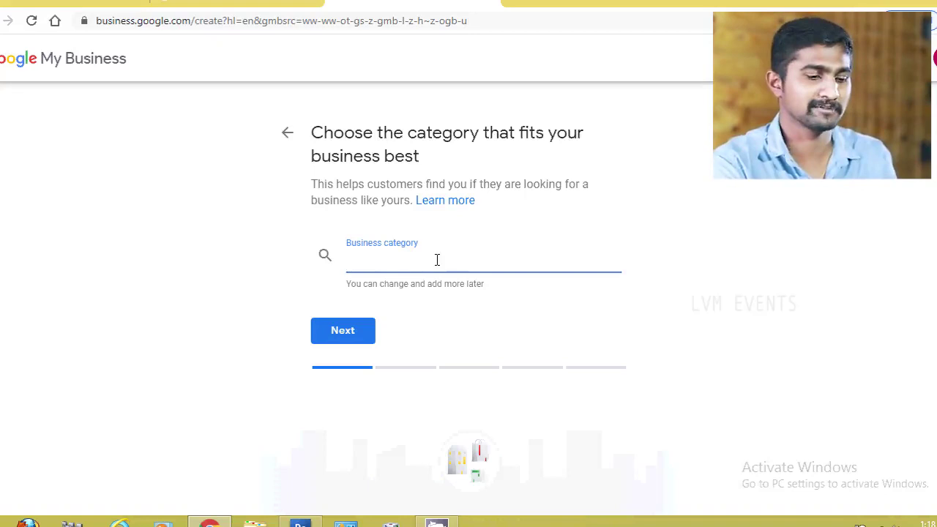
type("event")
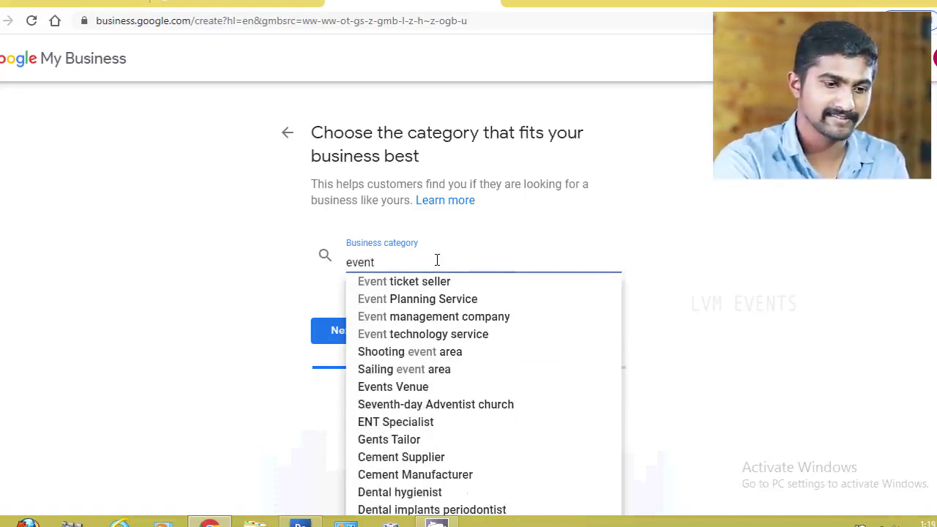
key("Down")
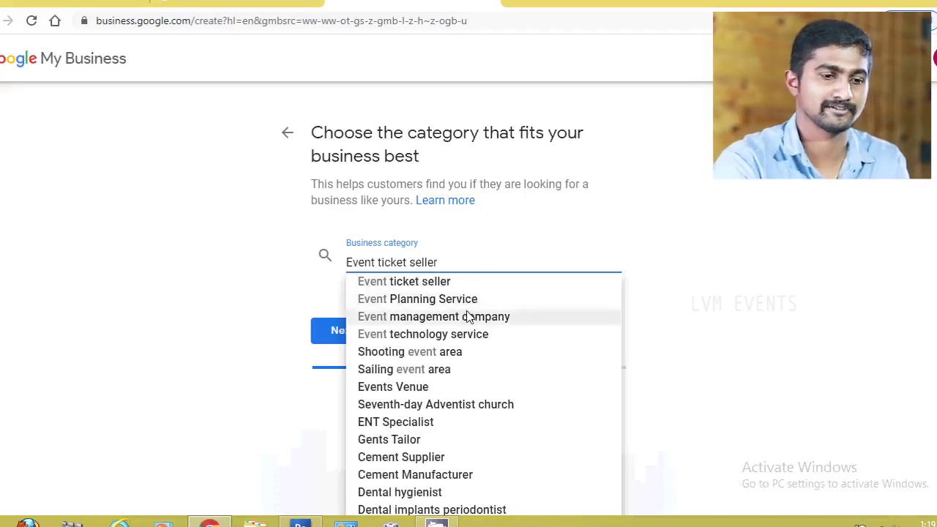
left_click(469, 316)
left_click(351, 330)
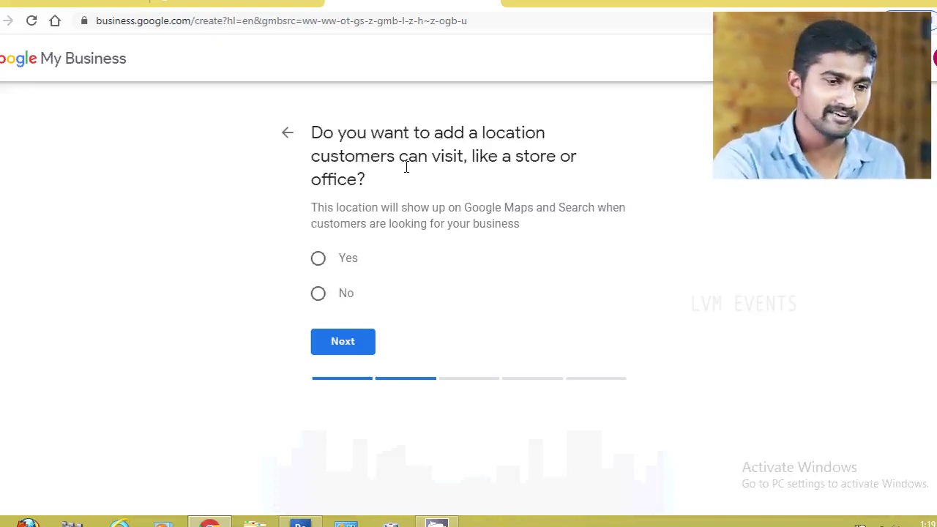
Choose to add a visitable location and fill in the business's street address and city.
left_click(316, 265)
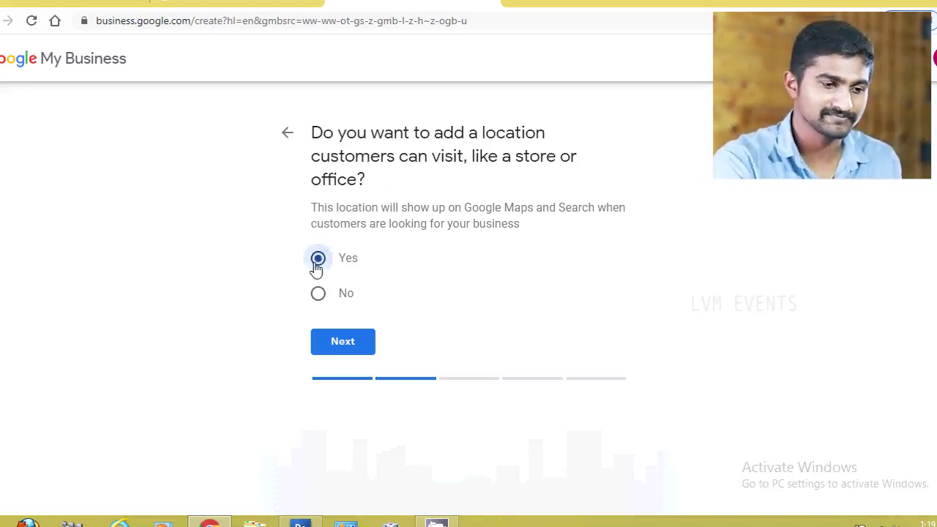
left_click(352, 346)
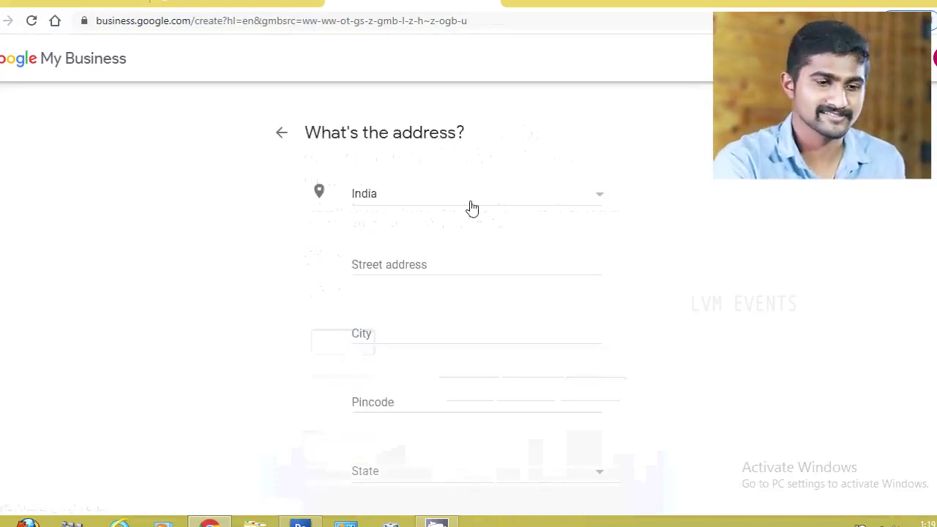
left_click(407, 264)
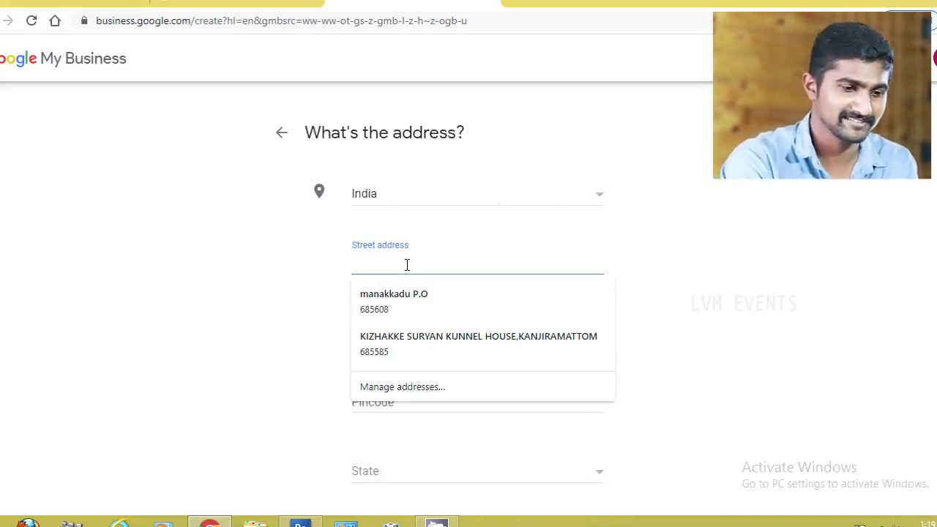
type("Kanj")
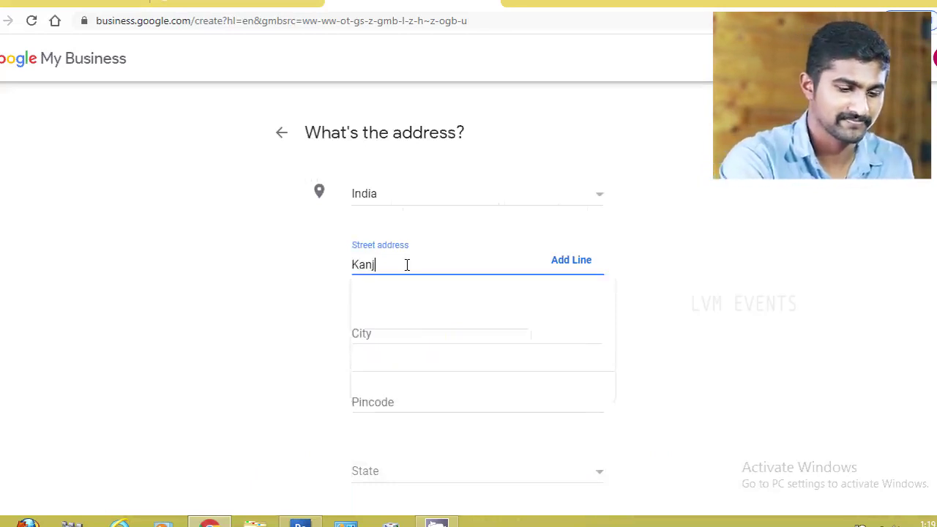
type("iramattom ")
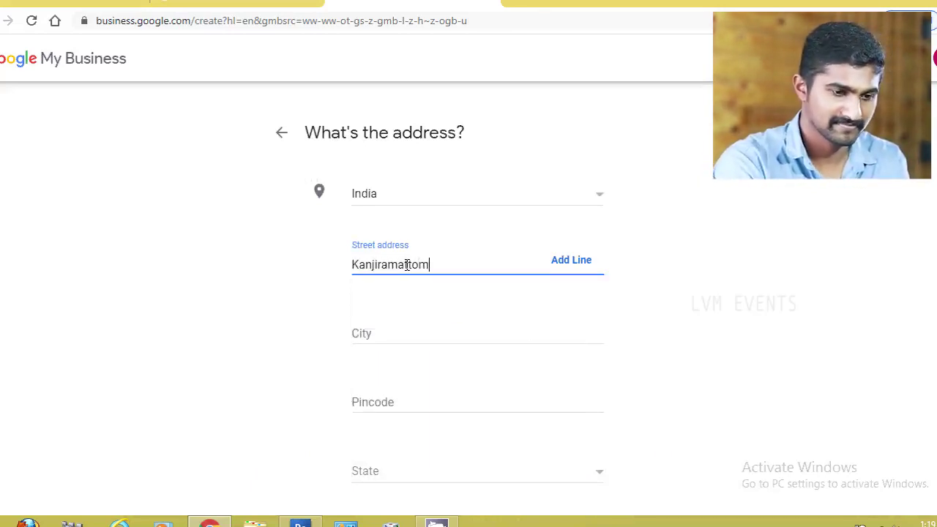
type("junction")
key("Tab")
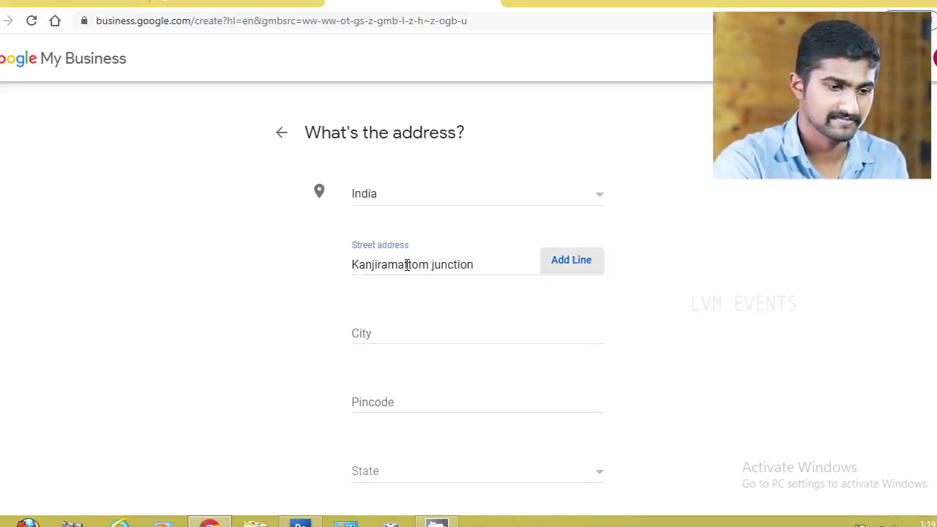
left_click(382, 335)
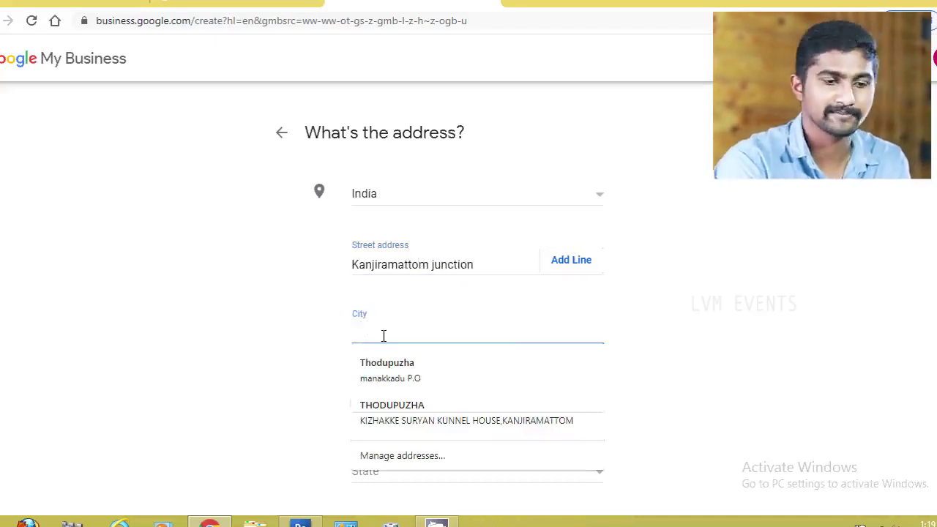
type("Th")
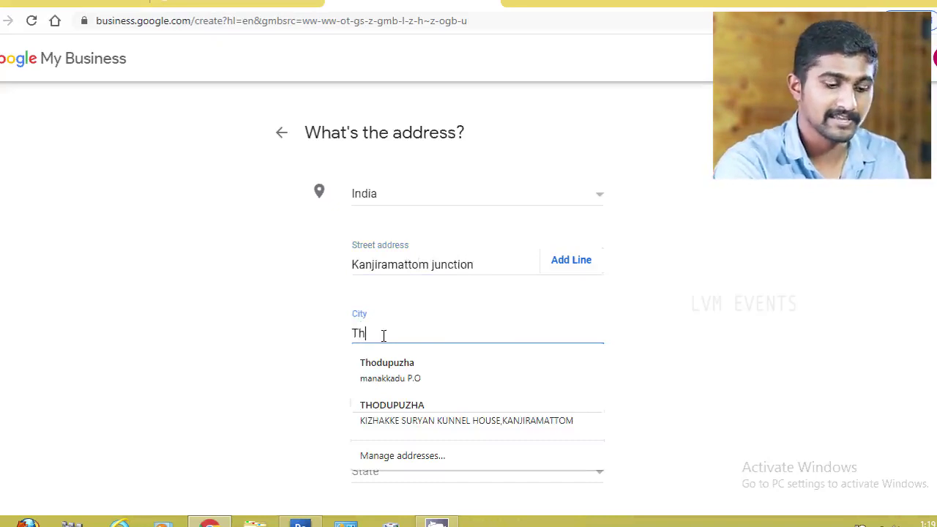
type("odupuzha")
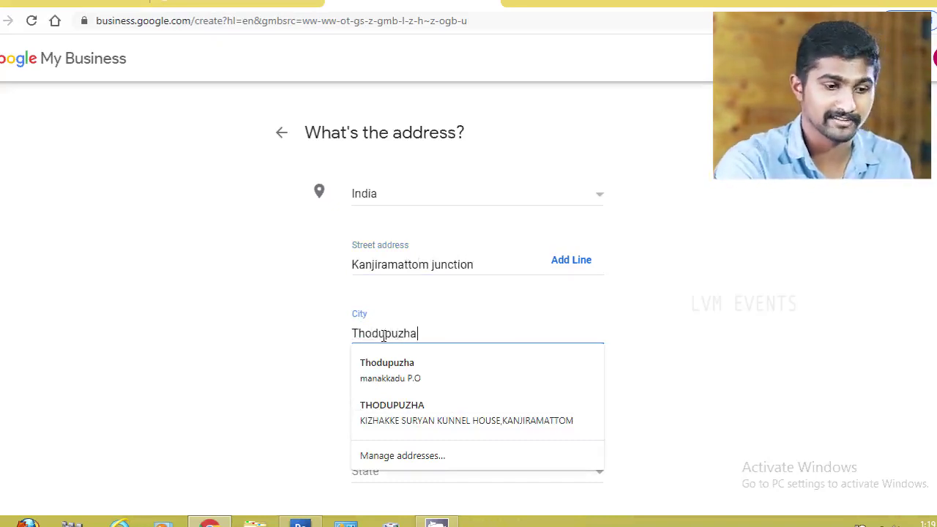
key("Tab")
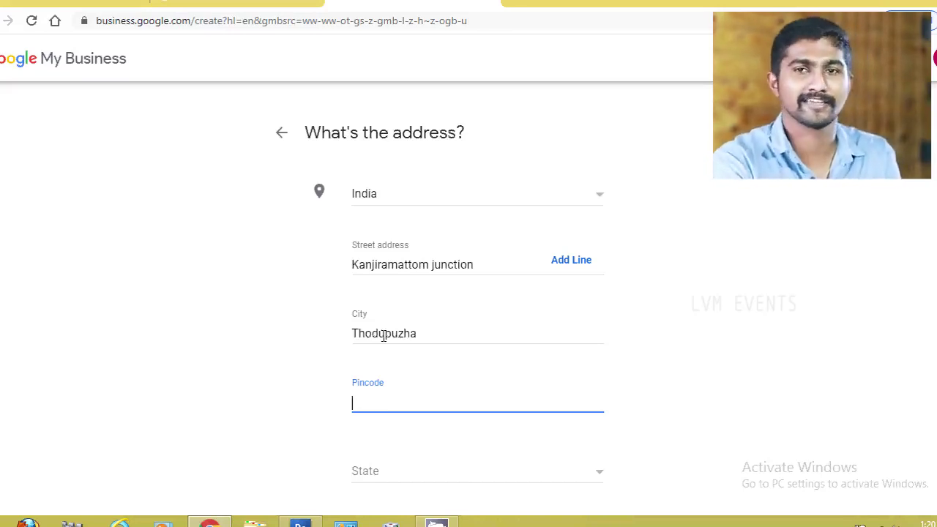
Set the state to Kerala, correct the six-digit pincode, and submit the address.
key("Down")
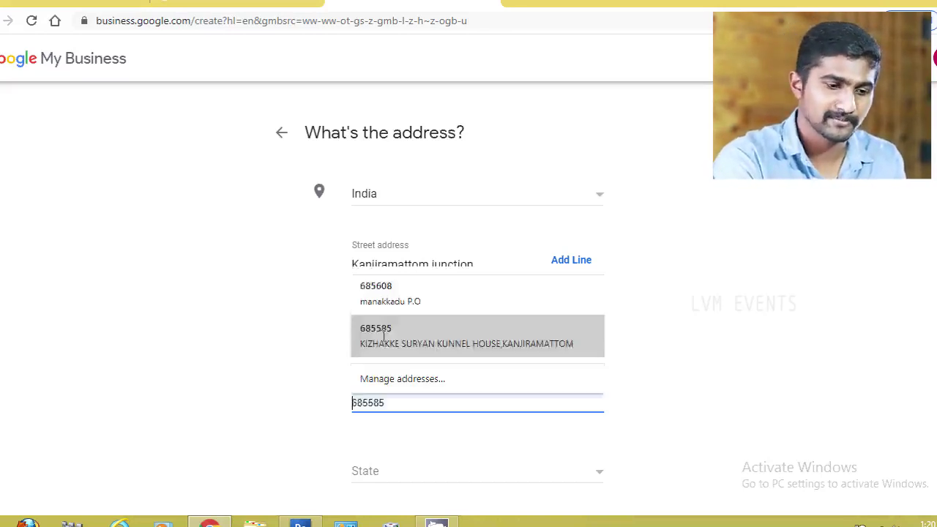
key("Up")
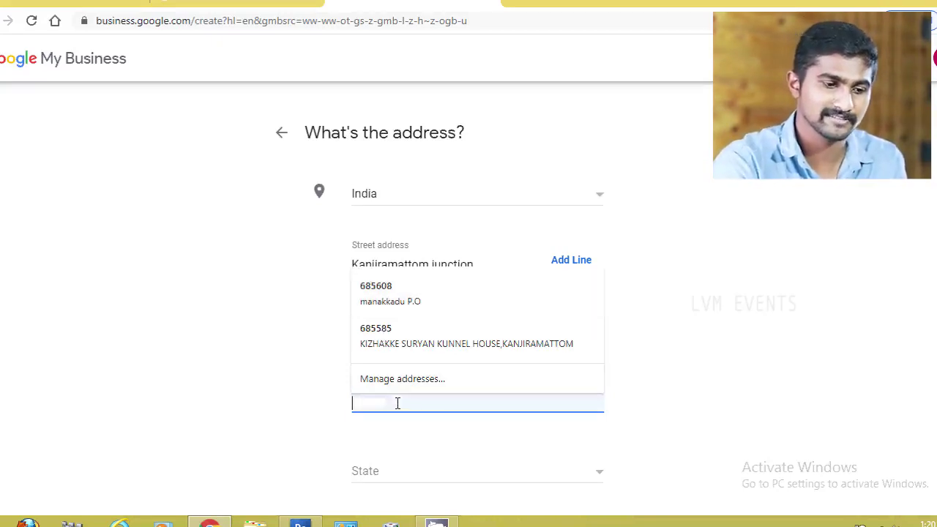
key("Up")
key("Up")
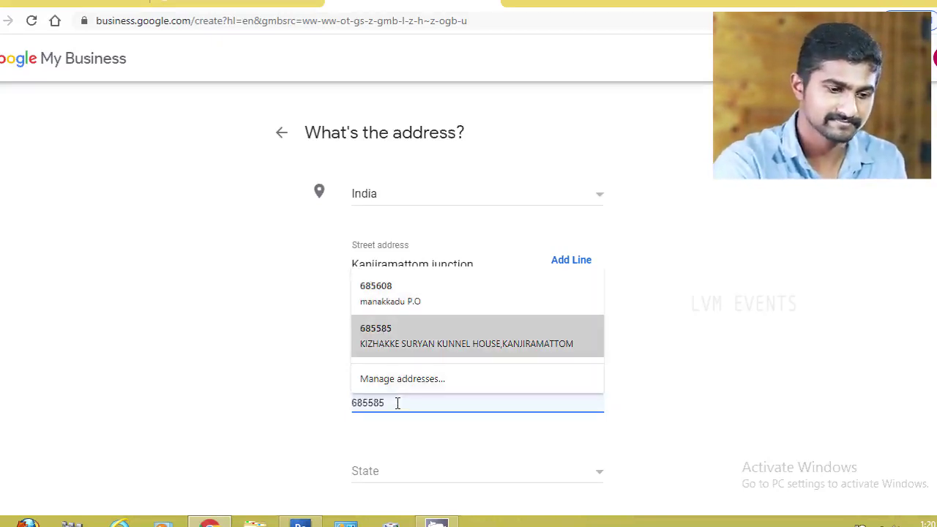
left_click(437, 471)
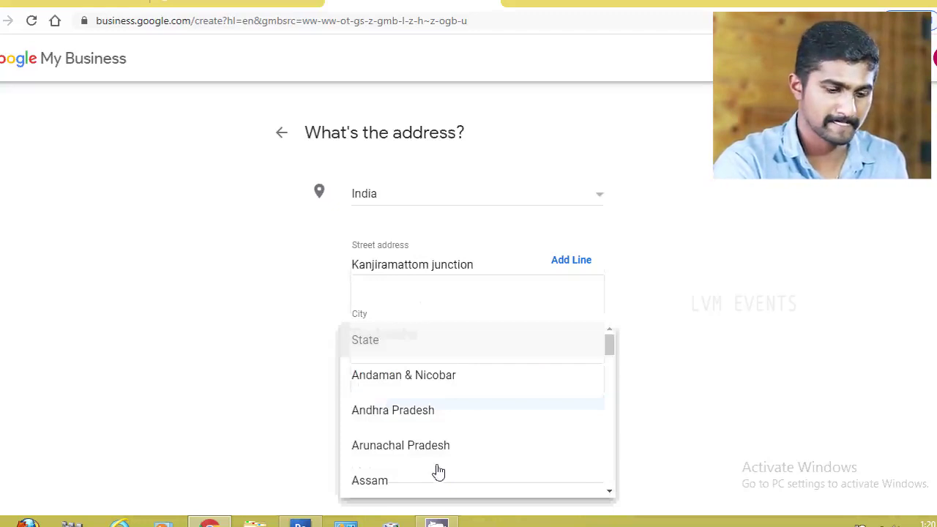
scroll(437, 471, "down", 5)
left_click(390, 443)
left_click(540, 396)
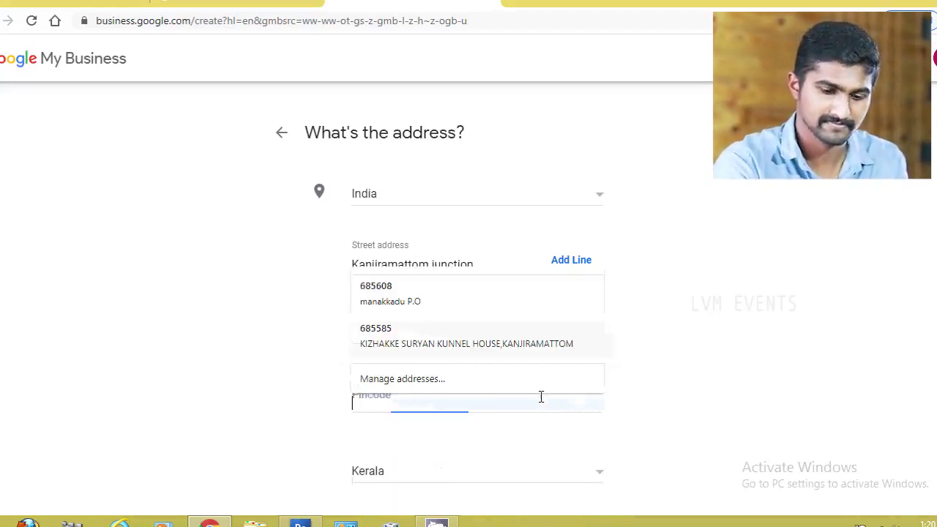
key("Up")
key("Up")
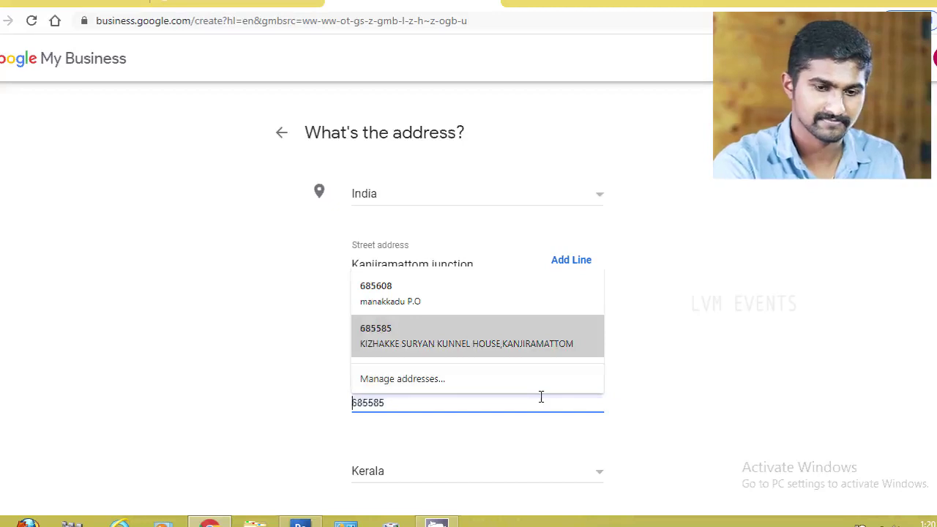
scroll(577, 341, "down", 1)
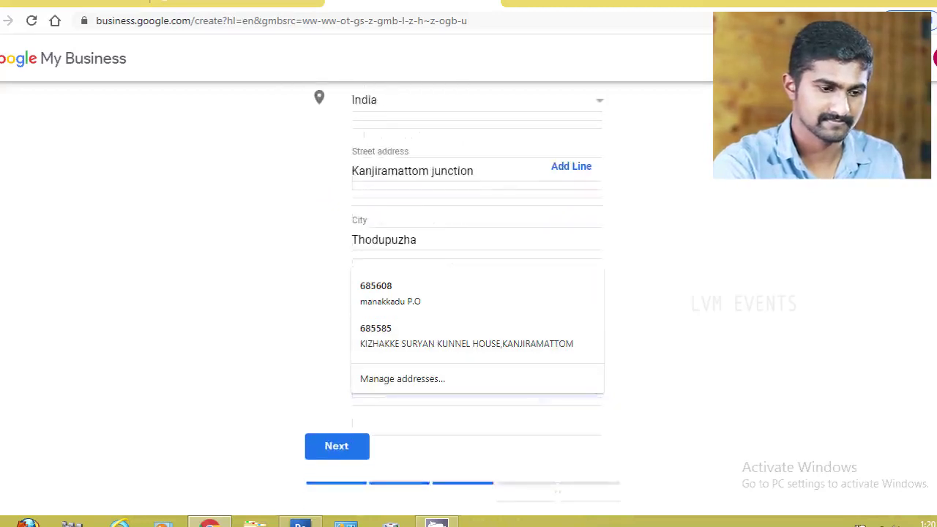
left_click(360, 292)
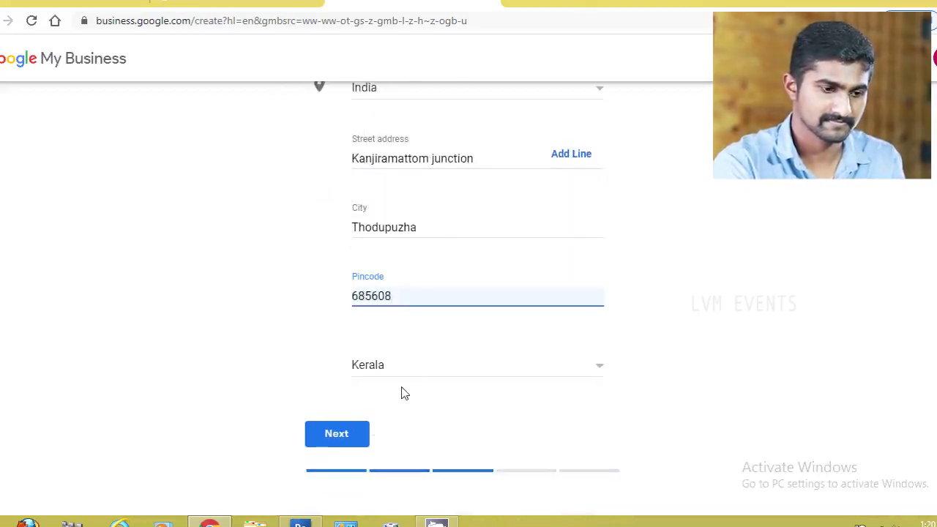
key("BackSpace")
key("BackSpace")
key("BackSpace")
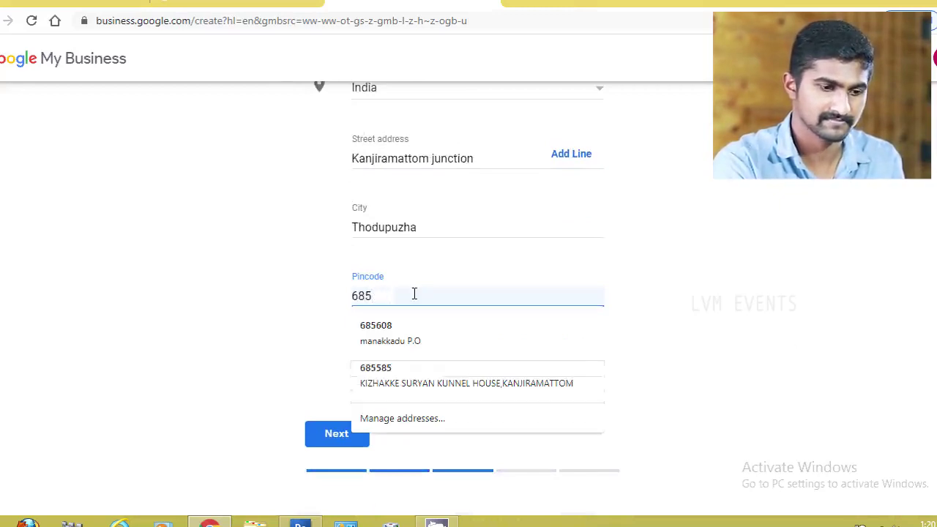
type("585")
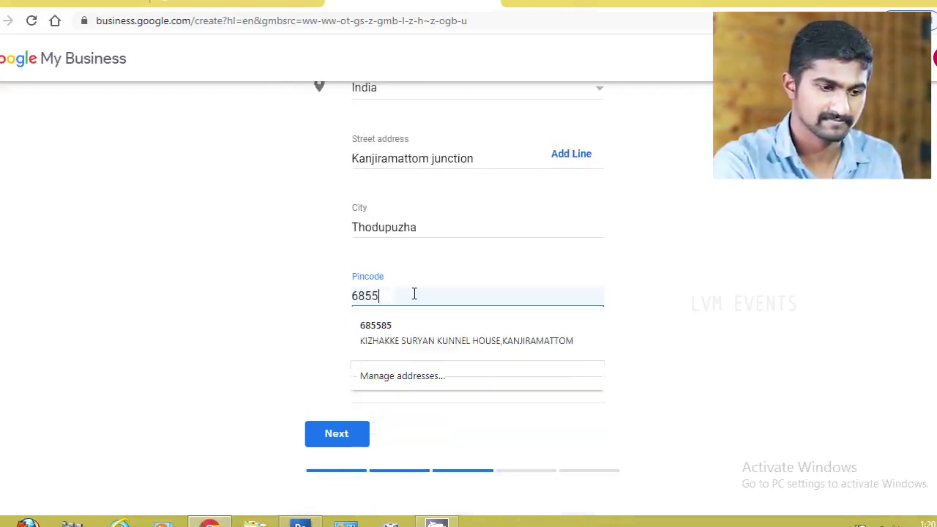
left_click(344, 444)
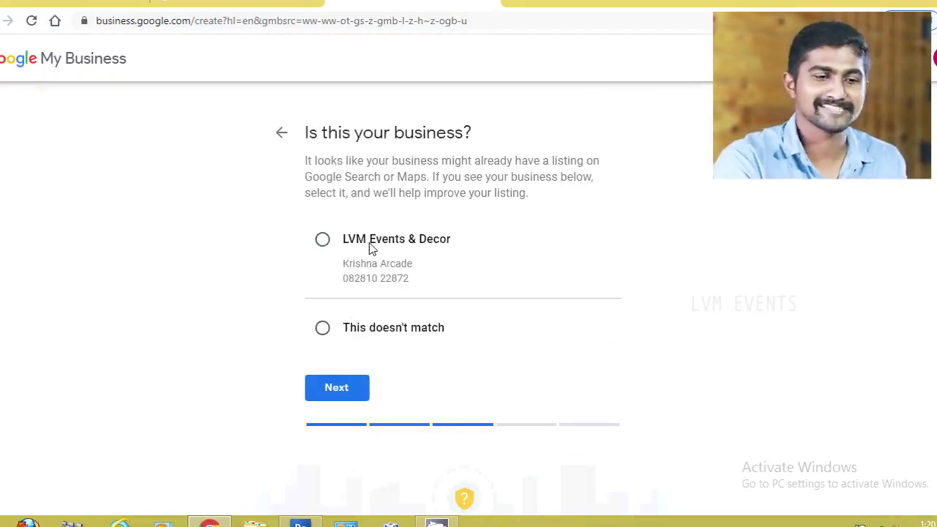
Reject the existing LVM Events & Decor listing and pin the business at the current location.
left_click(325, 330)
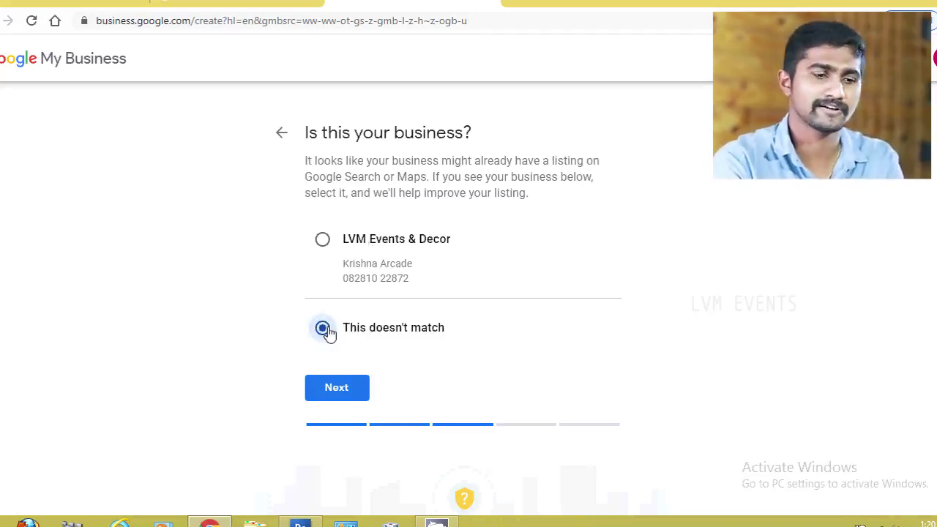
left_click(346, 396)
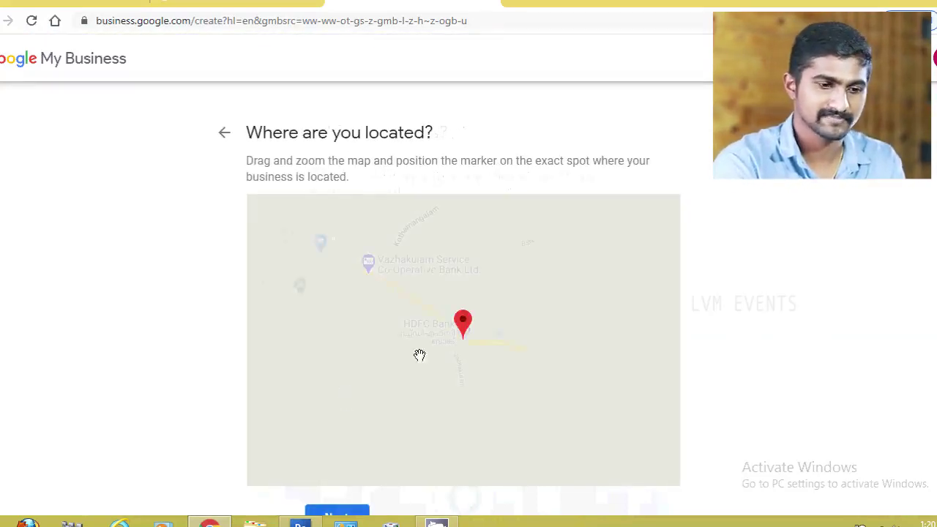
scroll(856, 225, "down", 1)
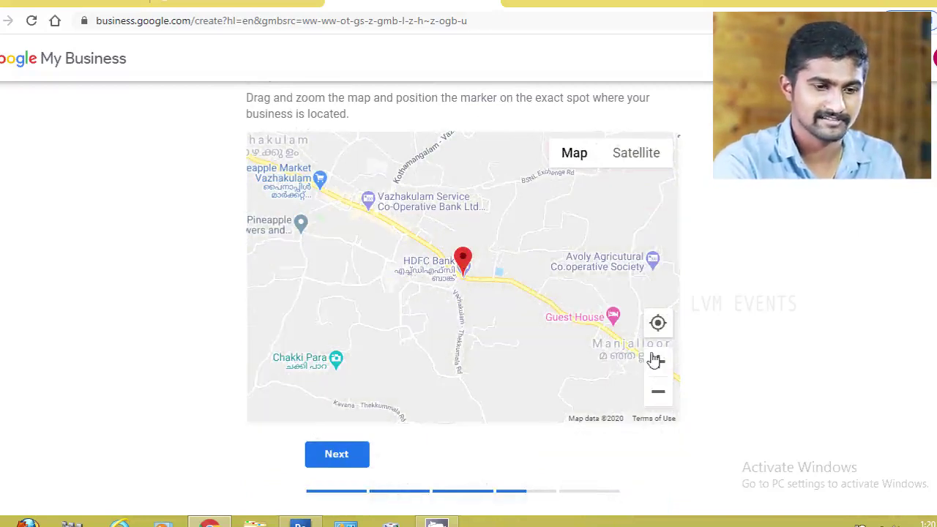
left_click(657, 323)
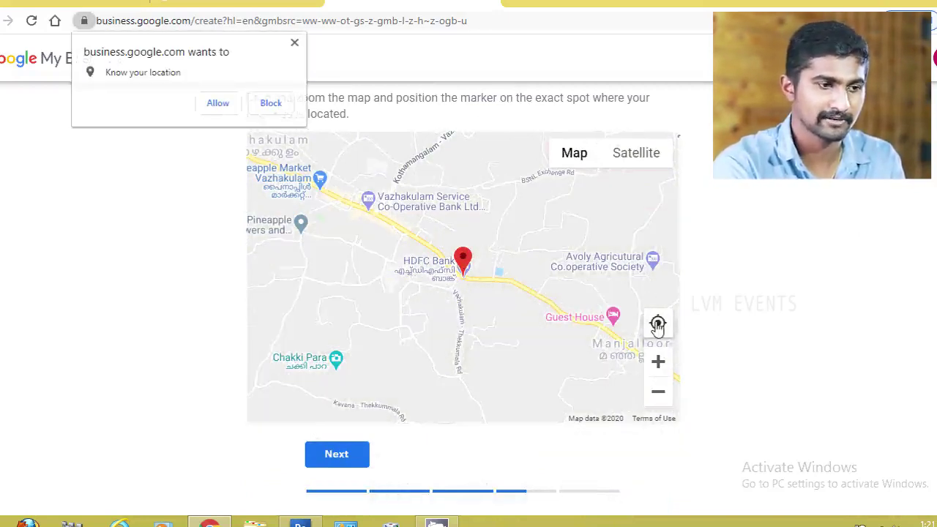
left_click(219, 103)
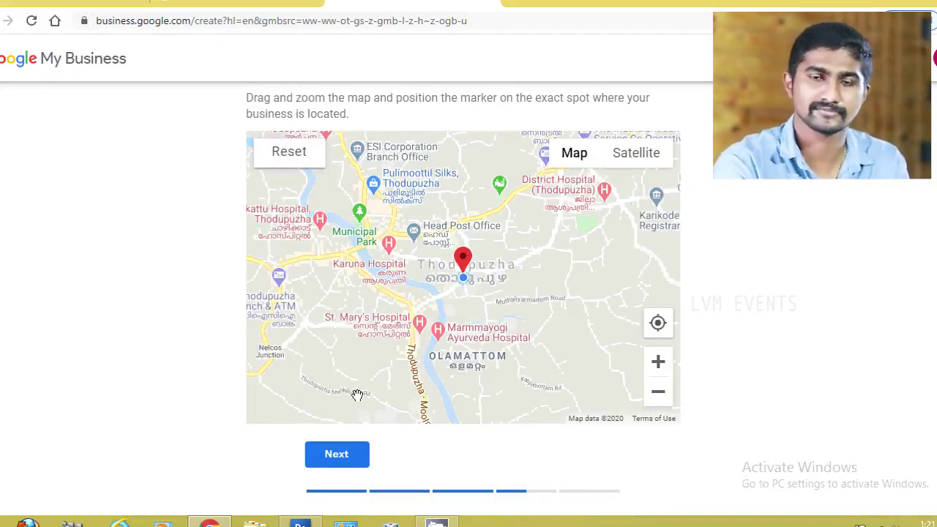
left_click(350, 462)
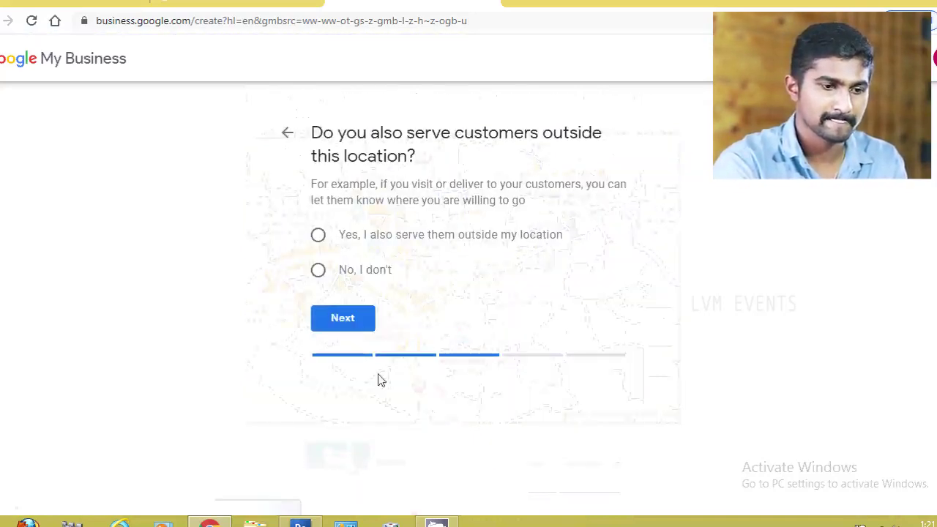
Indicate customers are served elsewhere and add Thiruvananthapuram and Azhicode as service areas.
left_click(414, 241)
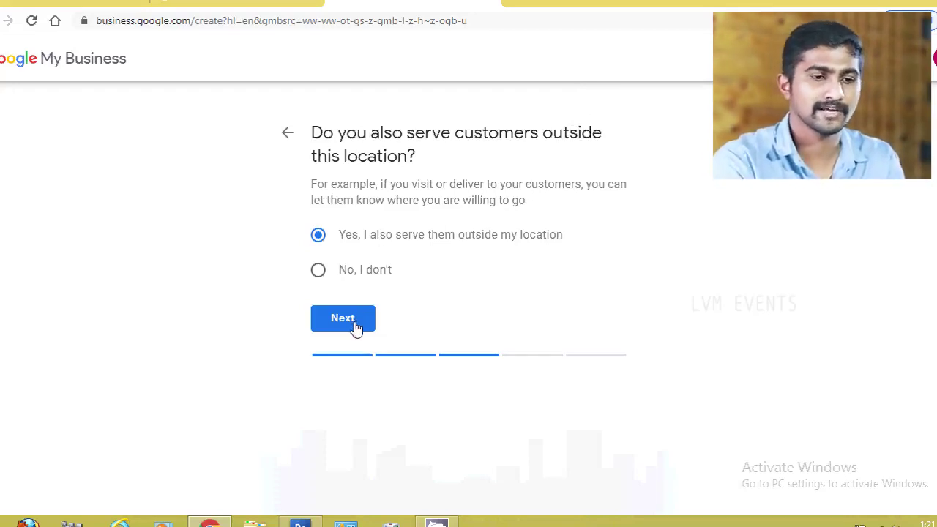
left_click(355, 327)
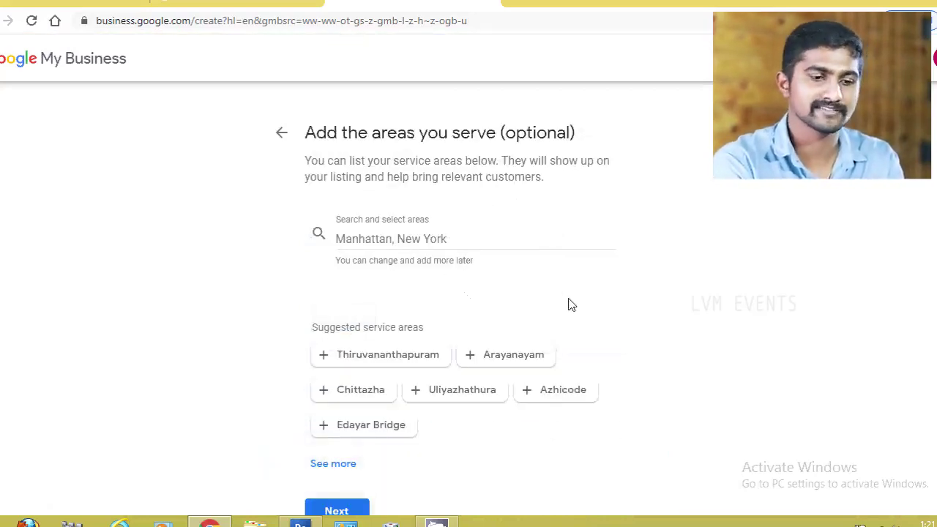
left_click(386, 358)
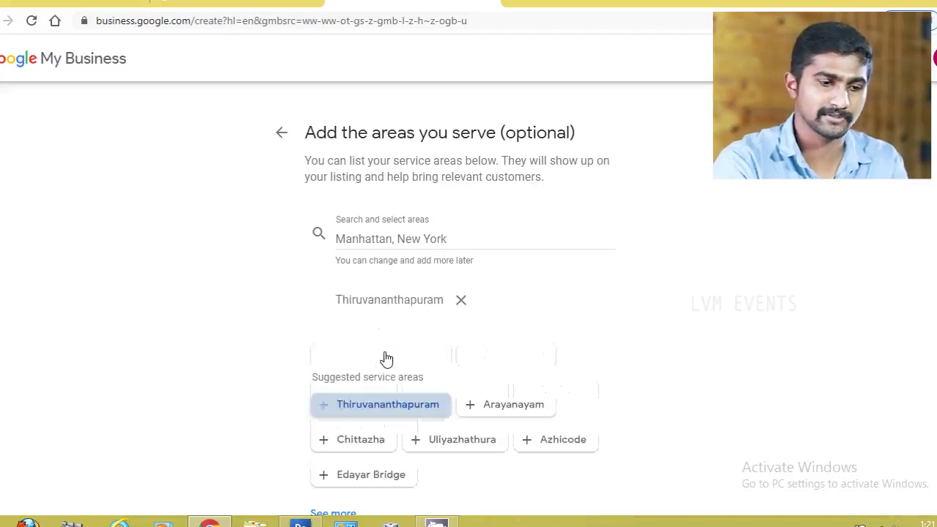
left_click(532, 442)
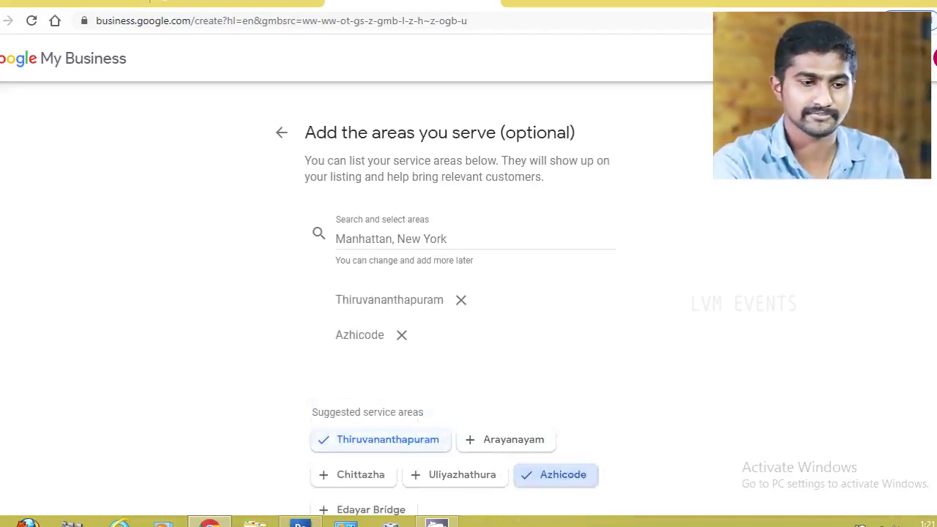
scroll(410, 410, "down", 2)
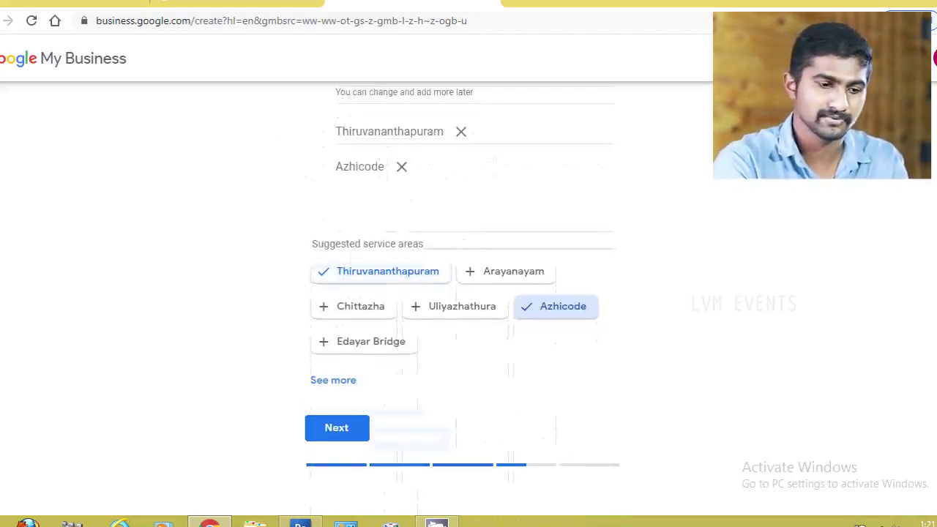
left_click(347, 438)
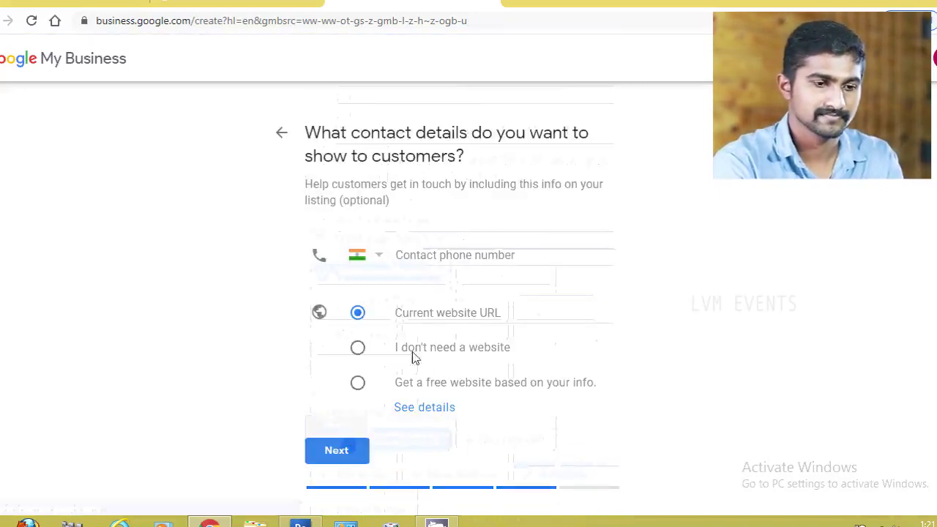
left_click(490, 253)
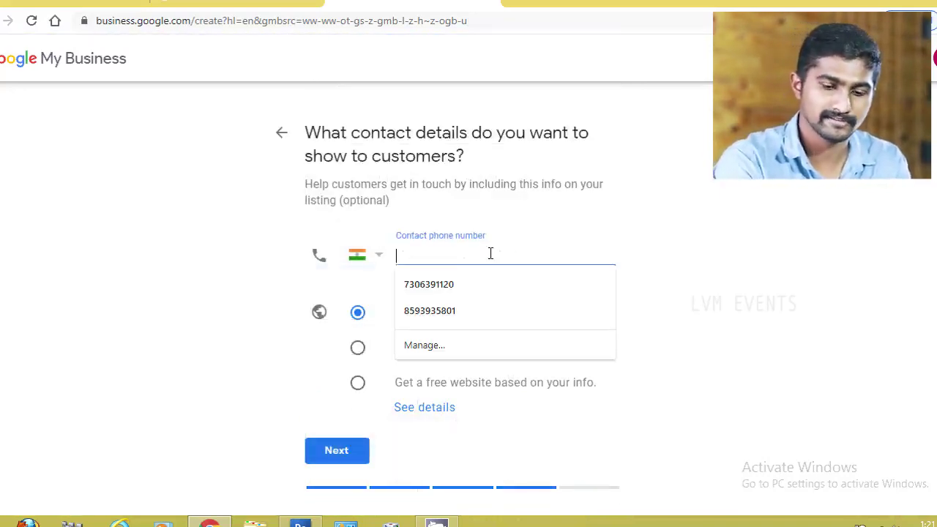
key("Tab")
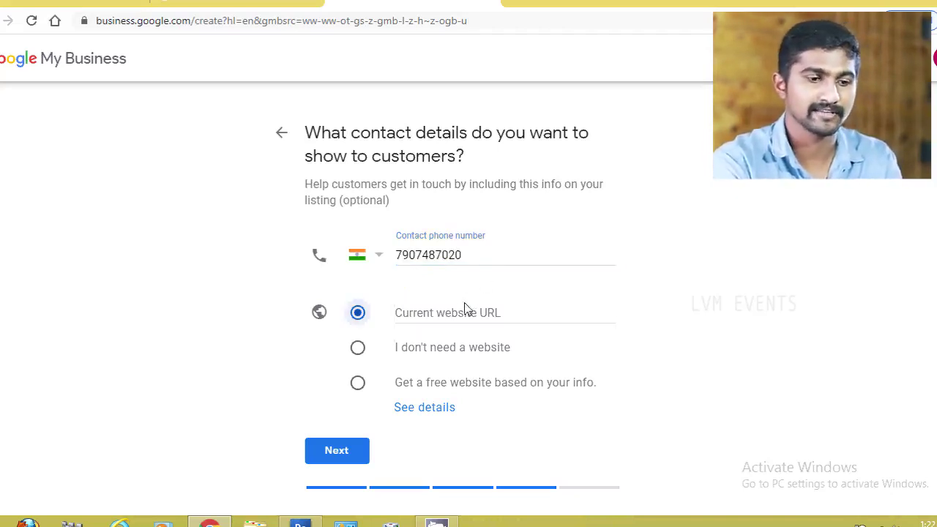
left_click(461, 310)
type("www")
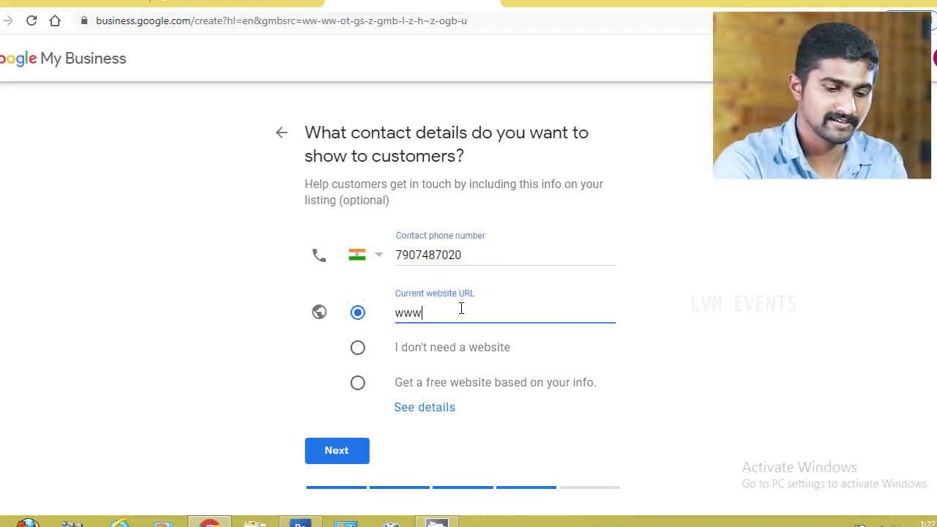
type(".lvmevents")
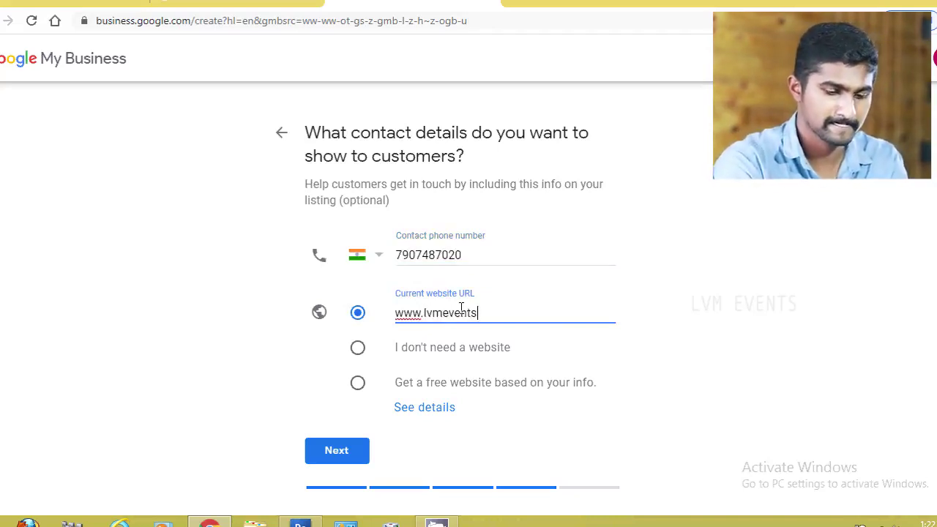
type(".in")
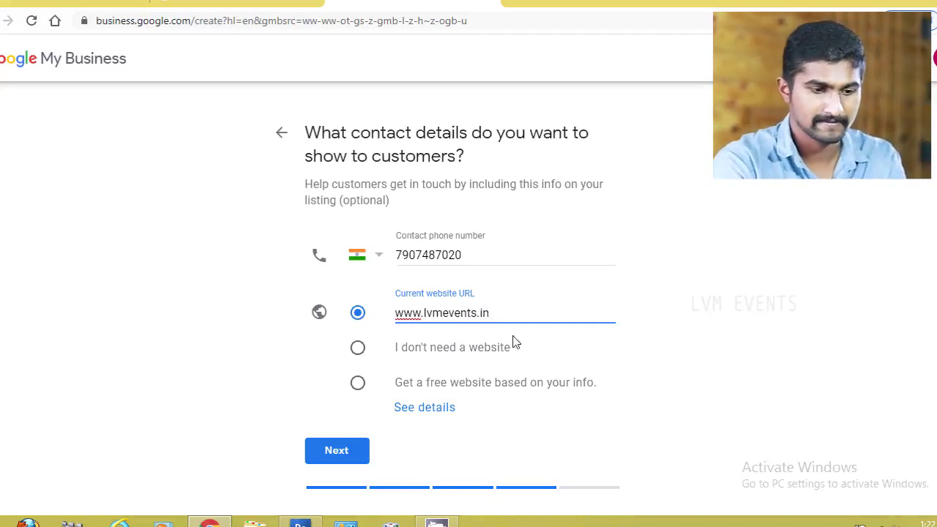
left_click(648, 402)
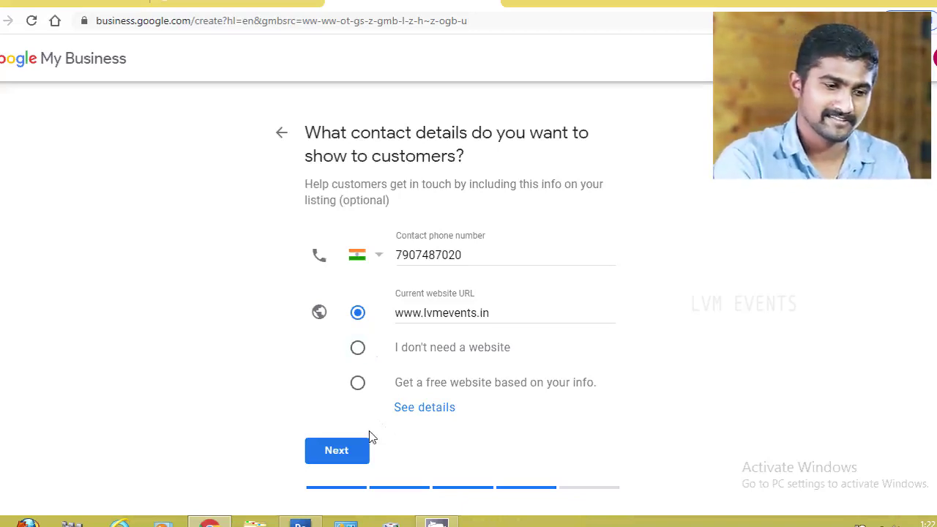
left_click(352, 456)
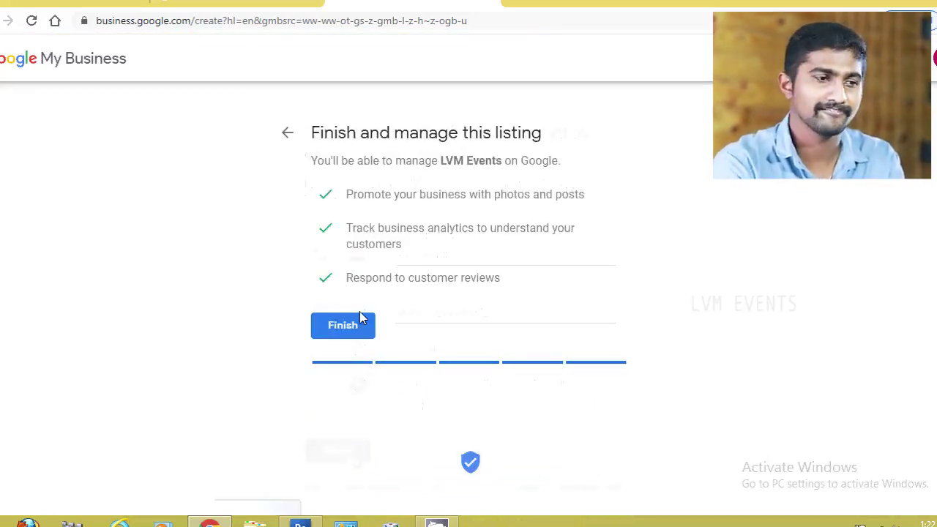
Finish the LVM Events listing and request a verification postcard addressed to the contact person's name.
left_click(352, 335)
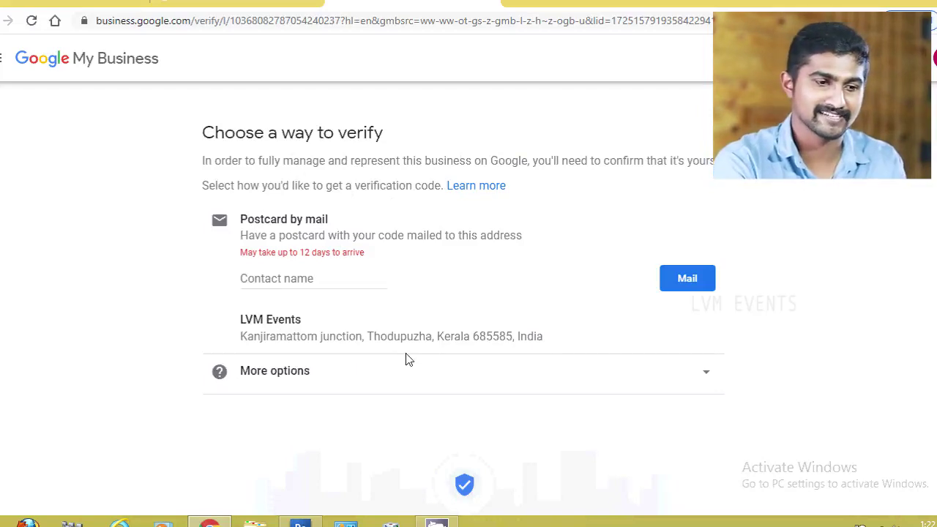
left_click(310, 275)
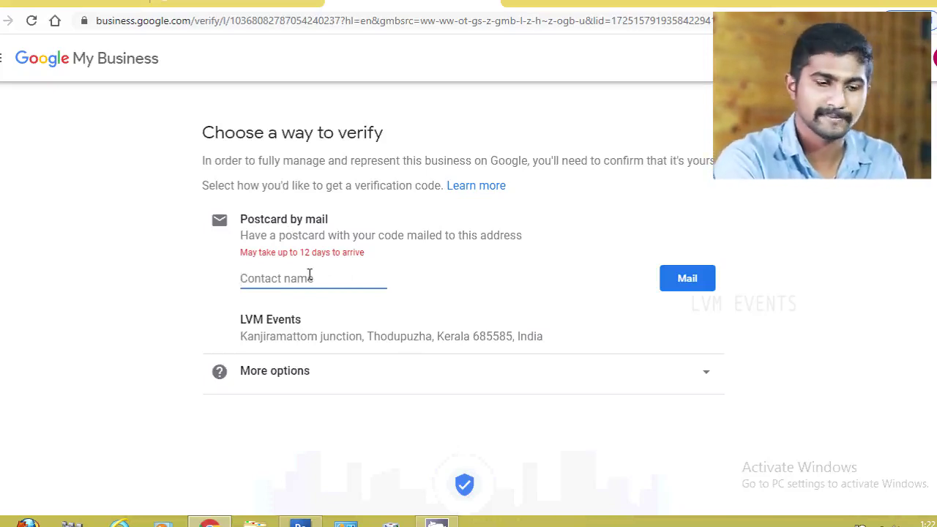
key("shift")
key("shift")
key("shift")
key("shift")
key("shift")
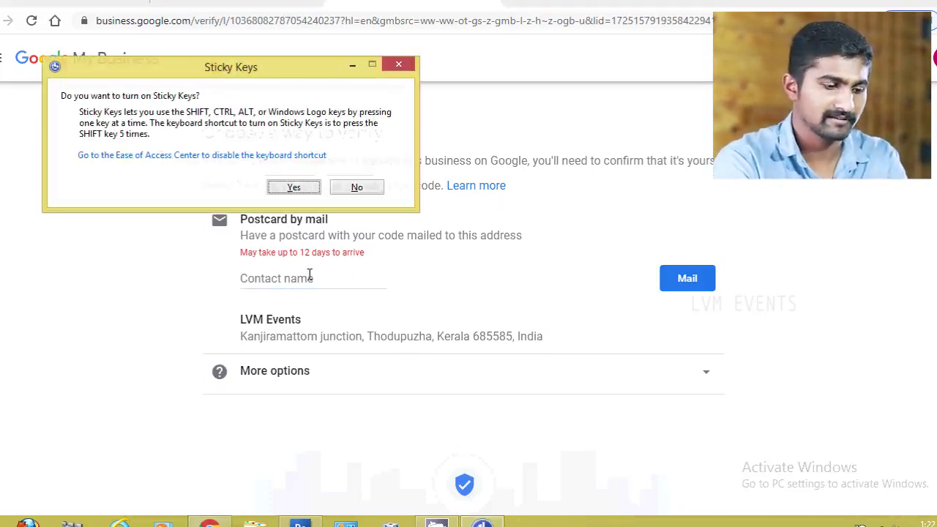
key("Escape")
type("Adarsh")
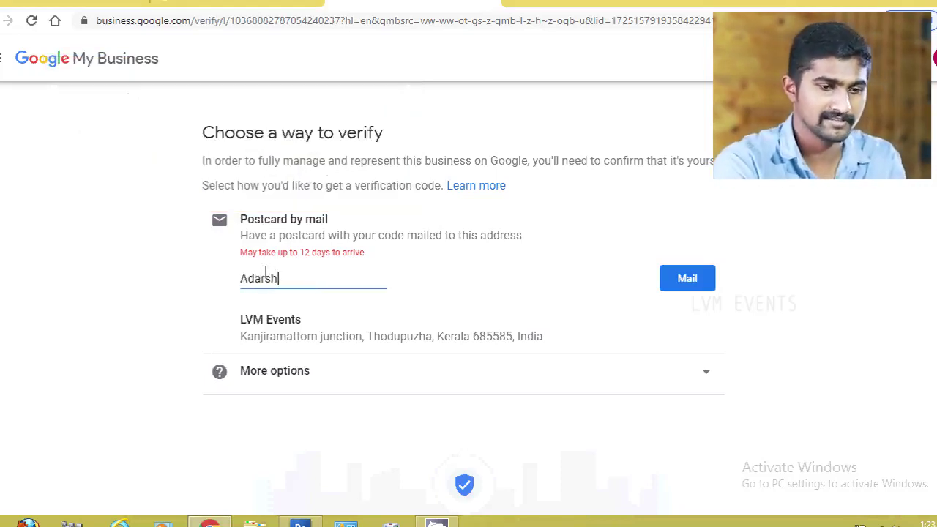
left_click(690, 292)
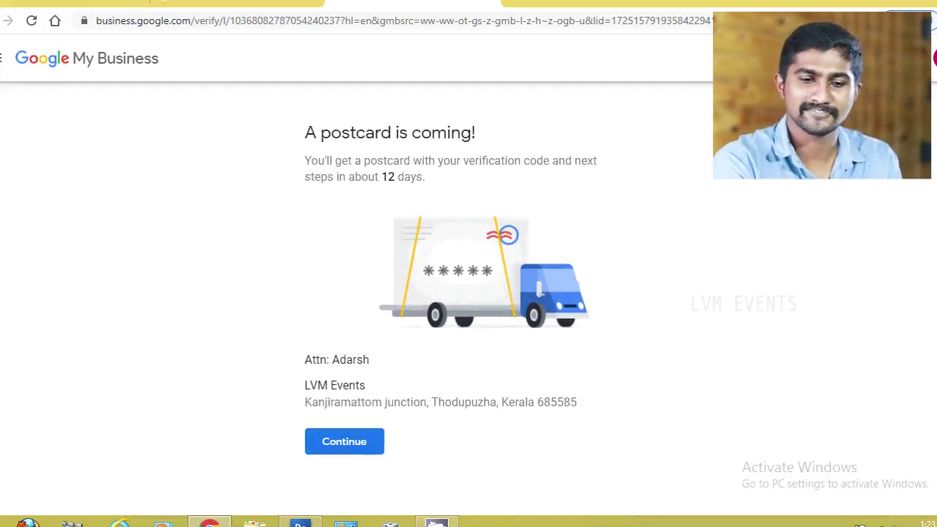
Continue past the 'A postcard is coming!' confirmation page.
scroll(451, 278, "down", 2)
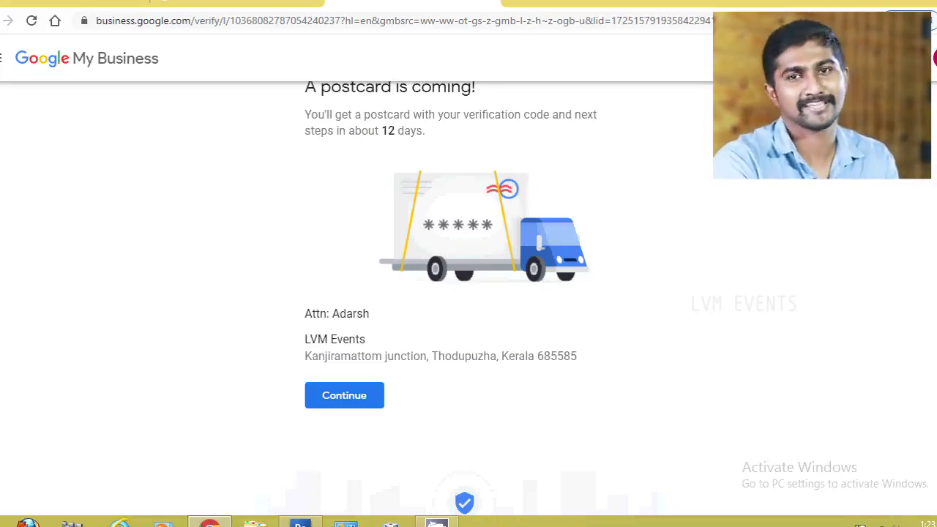
left_click(356, 398)
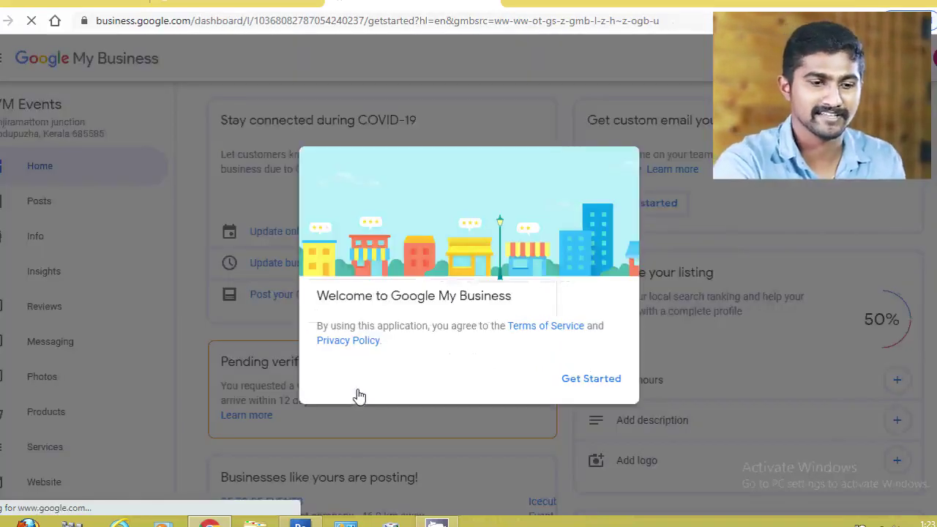
Close the Welcome message with Get Started and scroll through the LVM Events dashboard.
left_click(607, 377)
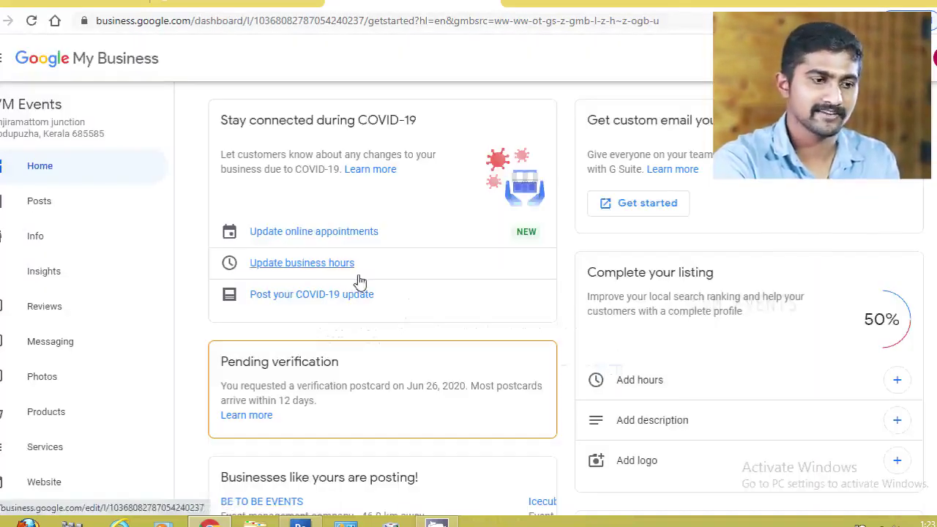
scroll(888, 484, "down", 1)
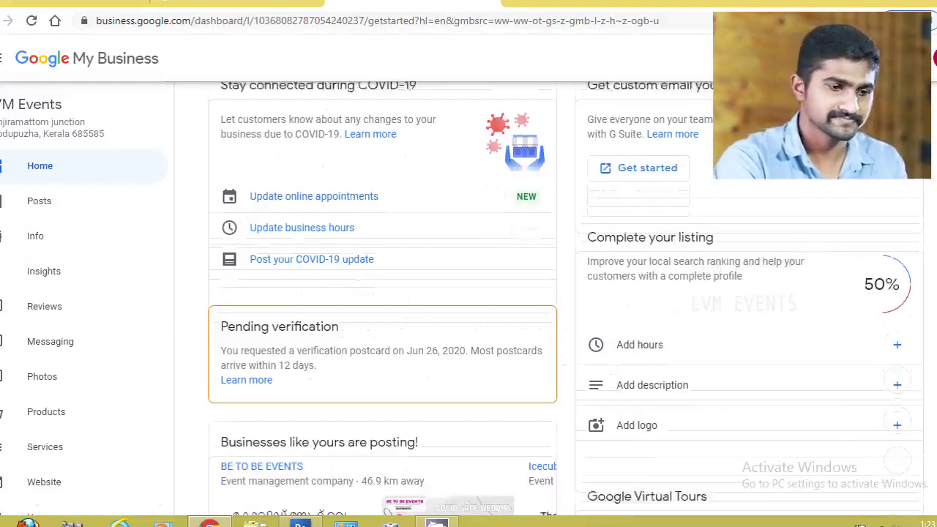
scroll(468, 307, "down", 1)
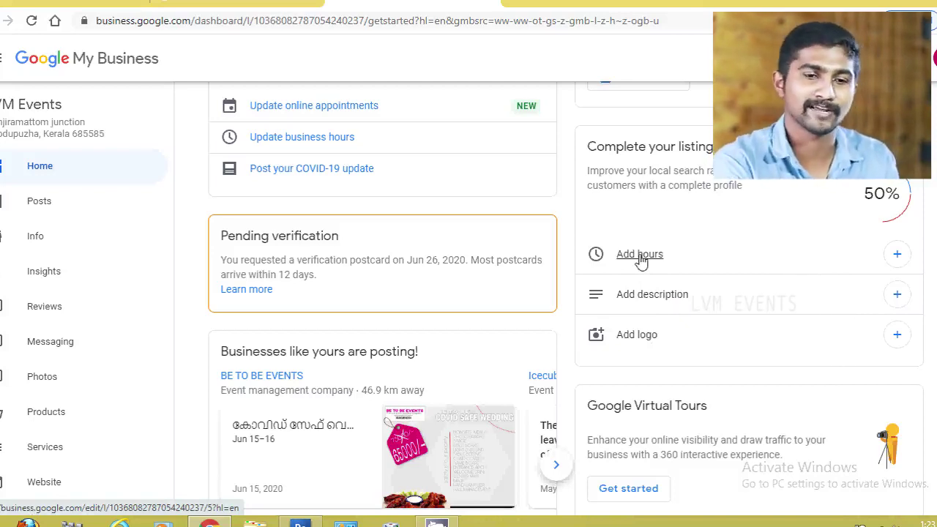
scroll(641, 261, "down", 2)
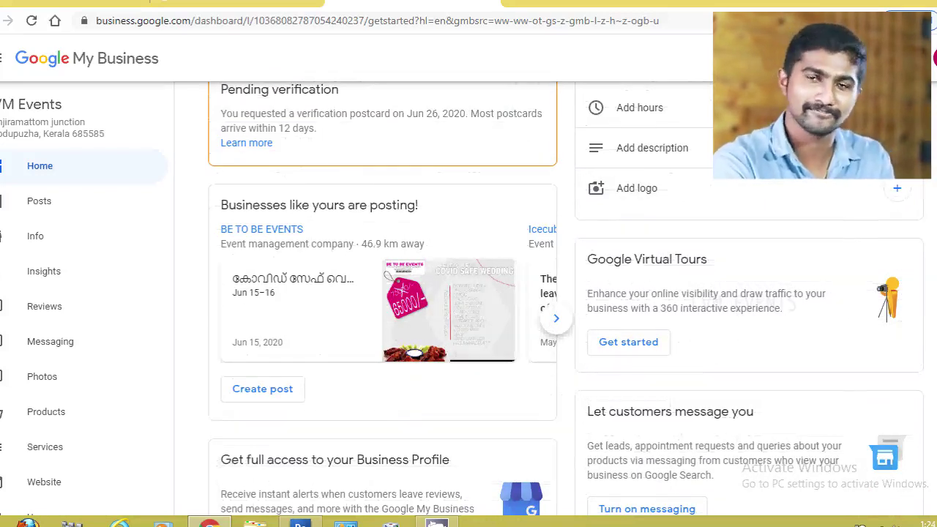
scroll(564, 298, "down", 3)
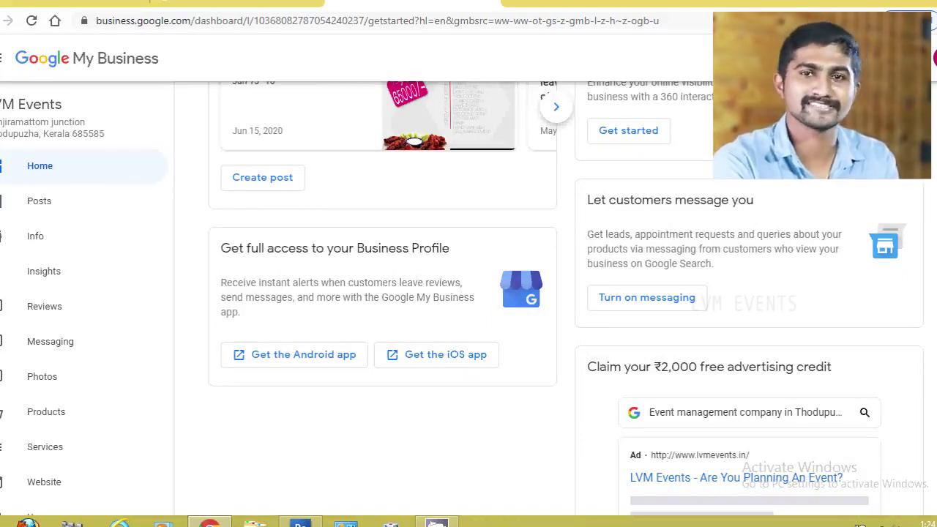
scroll(563, 300, "up", 6)
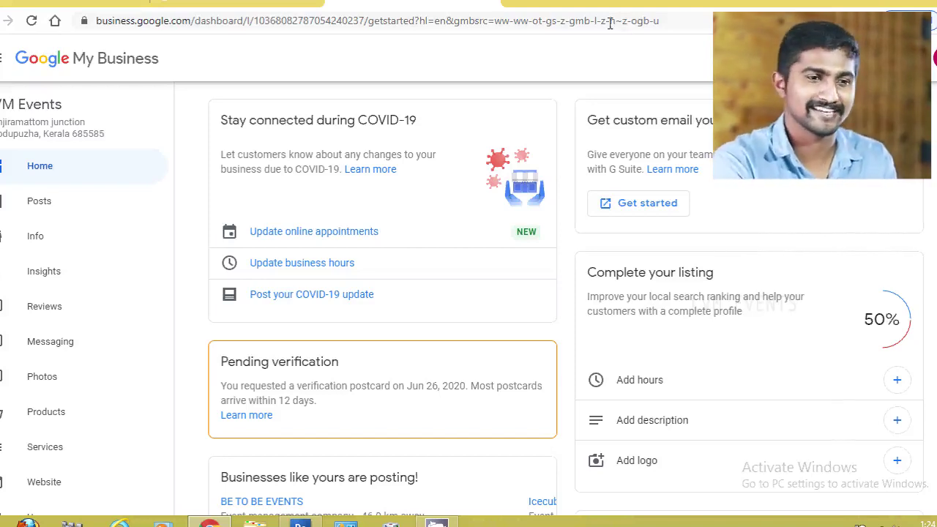
Search Google for 'lvm events' in a new browser tab.
left_click(513, 1)
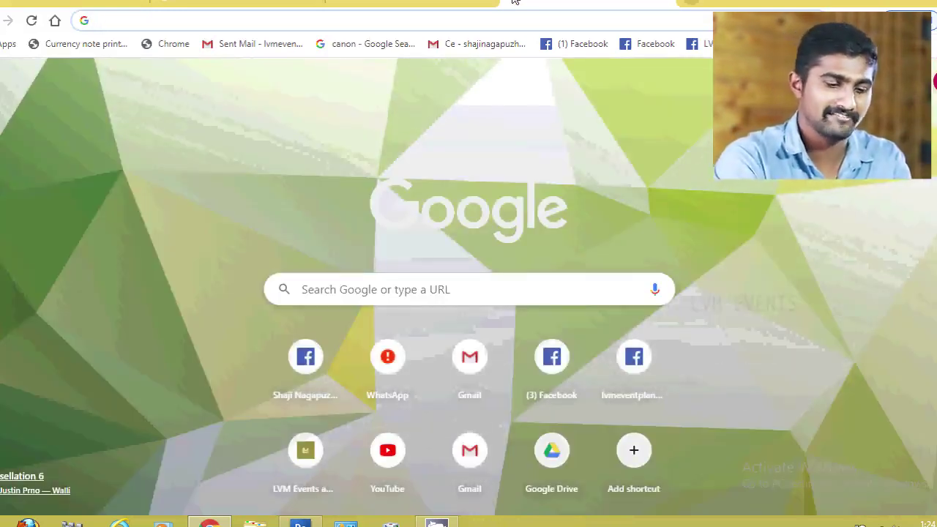
type("lvm events")
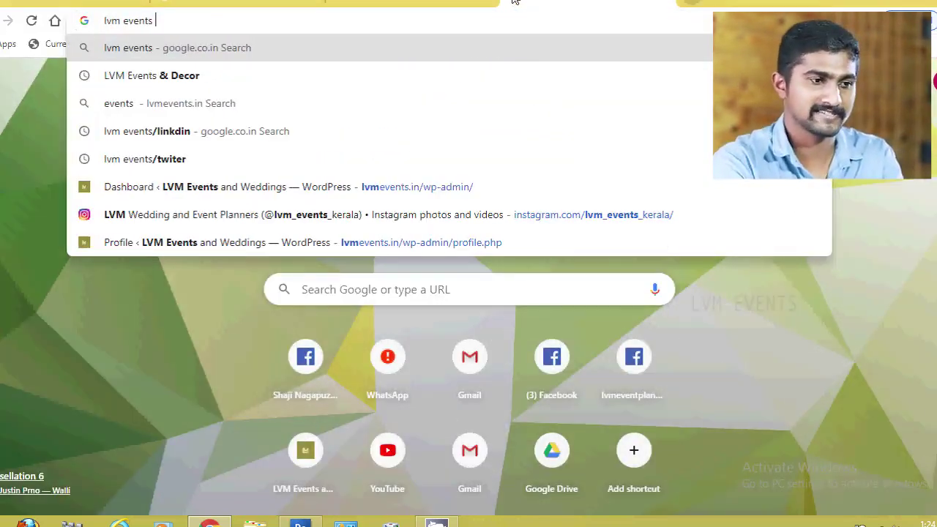
key("Return")
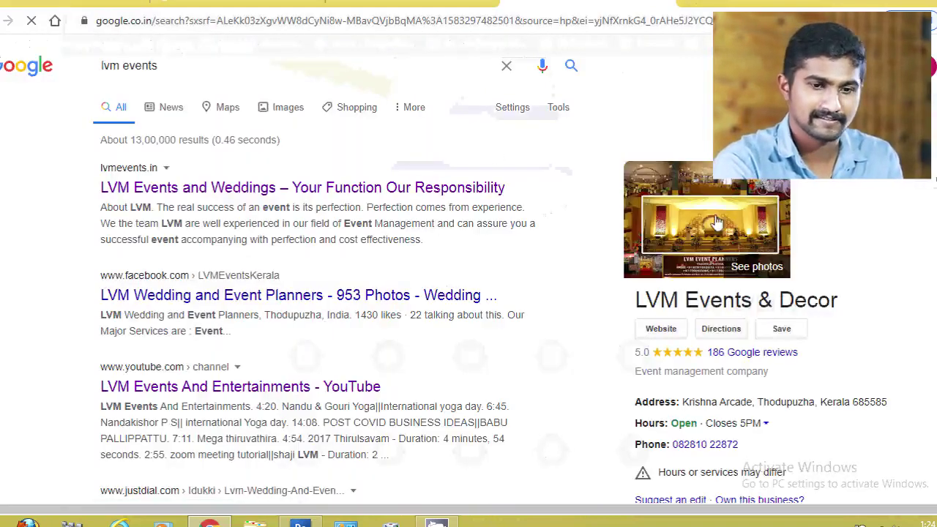
Open the 186 Google reviews of LVM Events & Decor from the business panel.
scroll(832, 259, "down", 2)
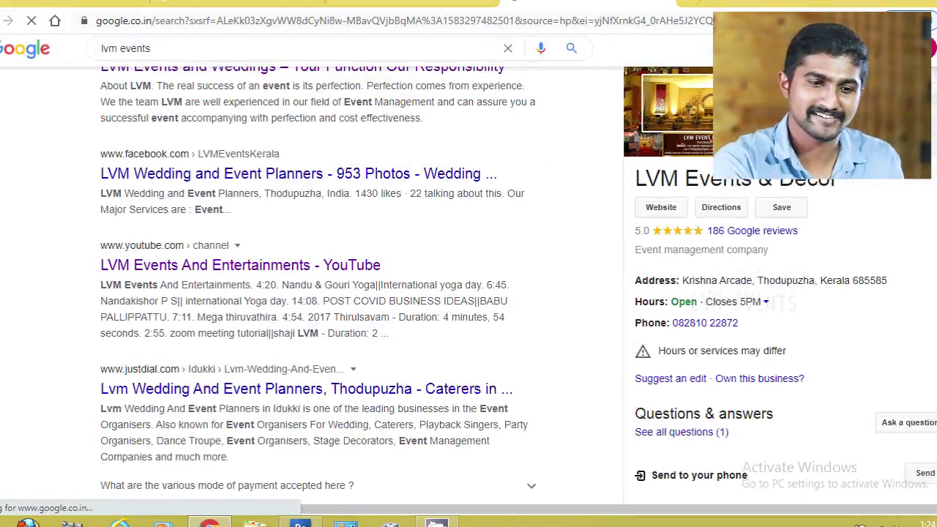
scroll(468, 271, "up", 2)
scroll(727, 239, "down", 2)
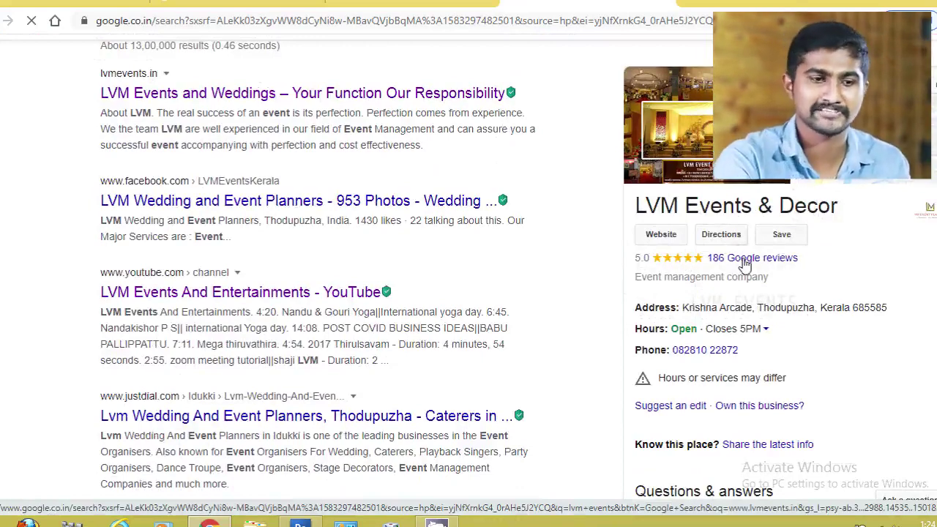
left_click(744, 261)
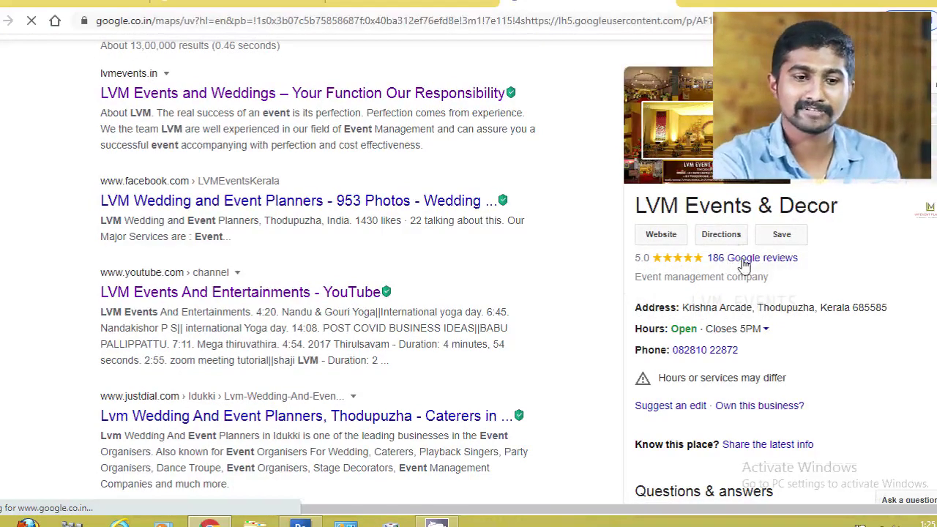